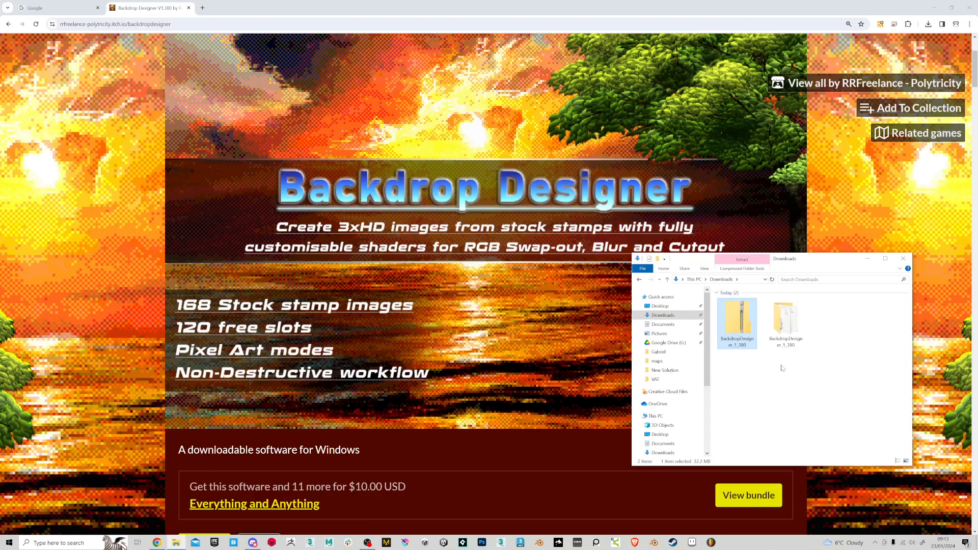
Check the files in the extracted BackdropDesigner_1_380 folder and move the folder from Downloads to the Desktop
{"action": "double_click", "coordinate": [785, 323]}
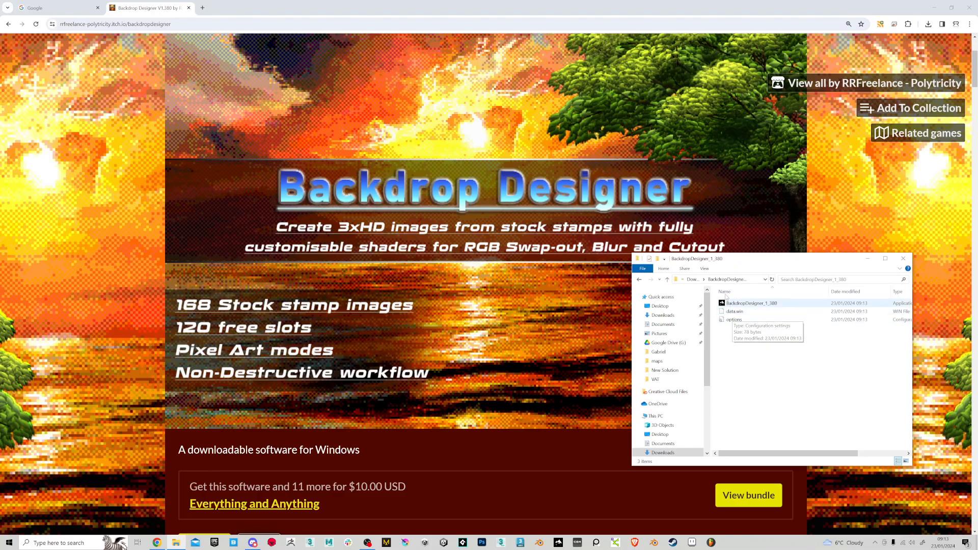
{"action": "left_click", "coordinate": [639, 280]}
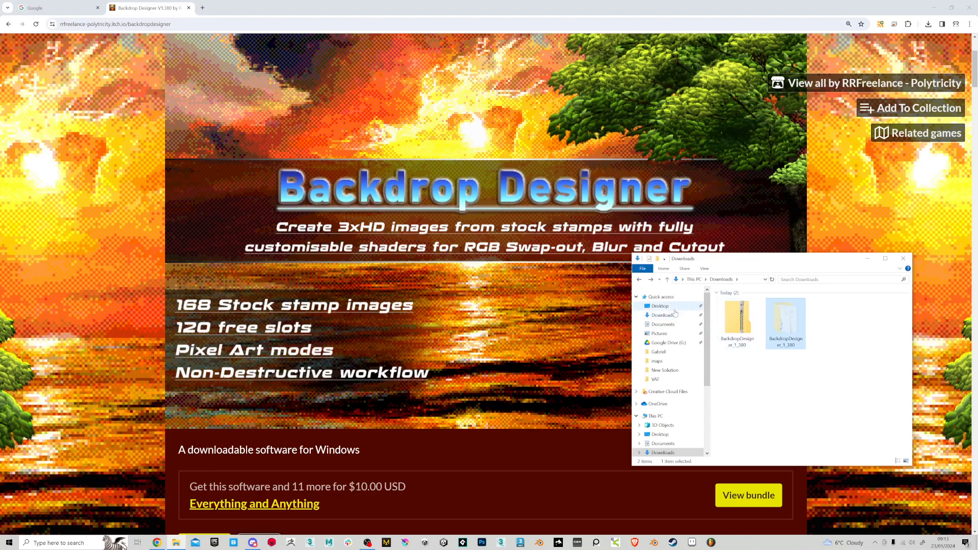
{"action": "scroll", "coordinate": [708, 391], "scroll_direction": "down", "scroll_amount": 1}
{"action": "left_click_drag", "start_coordinate": [709, 390], "coordinate": [703, 364]}
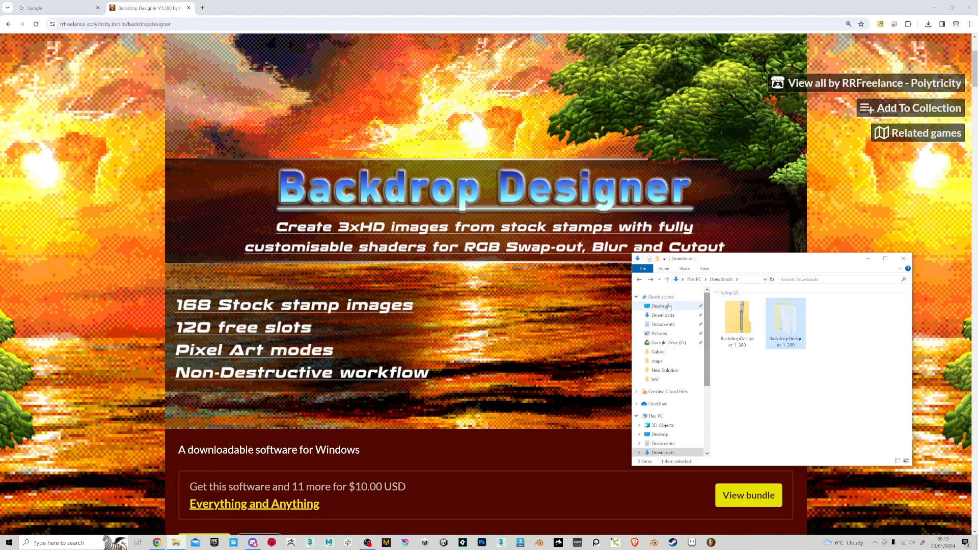
{"action": "left_click", "coordinate": [661, 306]}
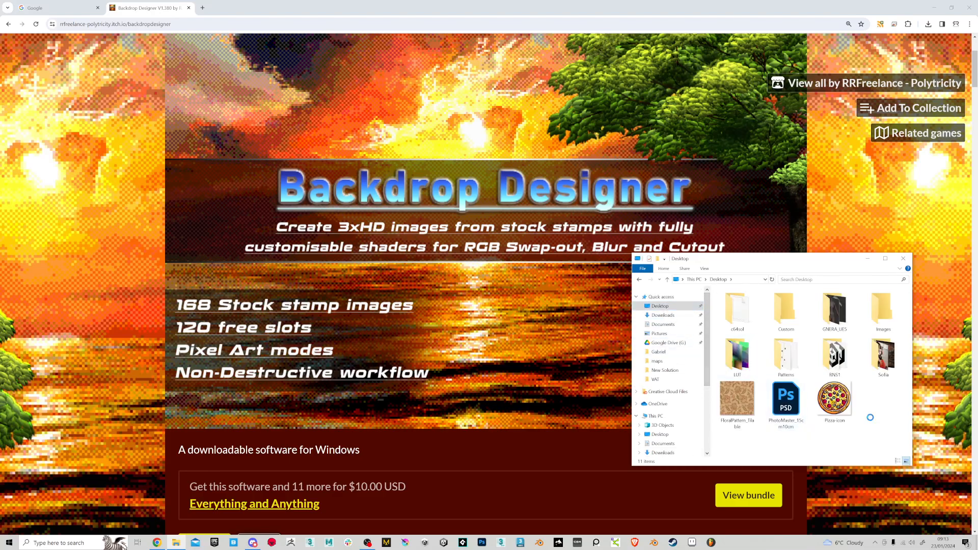
Examine the contents of the Custom and Images folders on the Desktop
{"action": "double_click", "coordinate": [787, 305]}
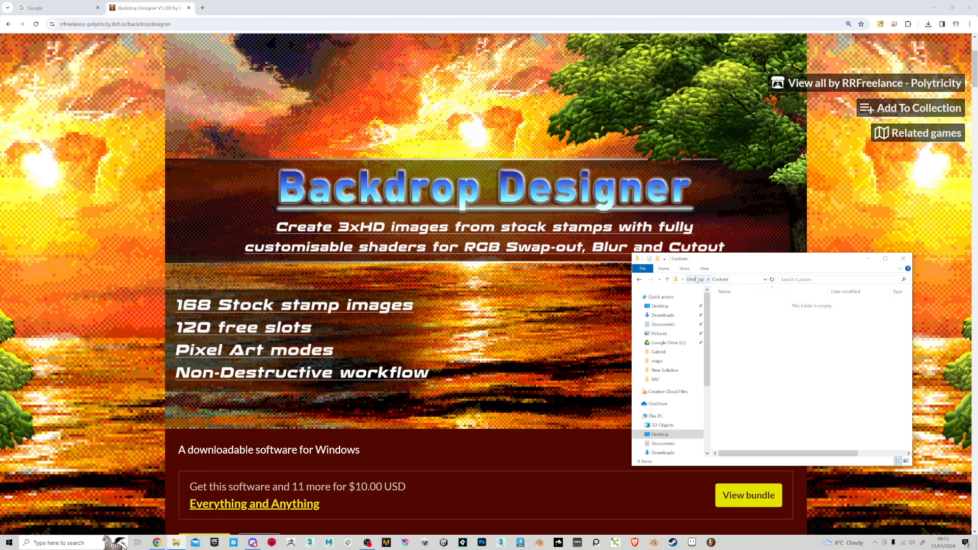
{"action": "left_click", "coordinate": [695, 279]}
{"action": "double_click", "coordinate": [744, 367]}
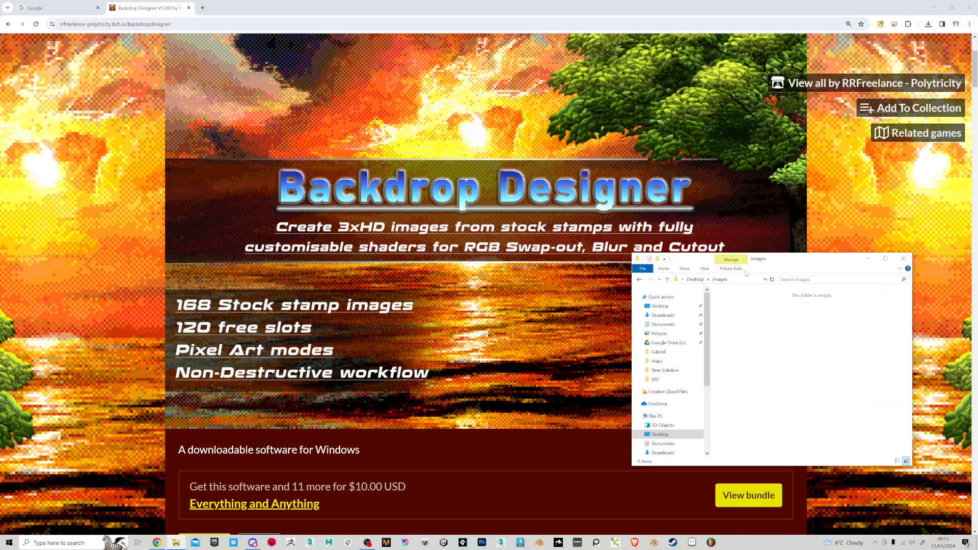
{"action": "left_click", "coordinate": [705, 279]}
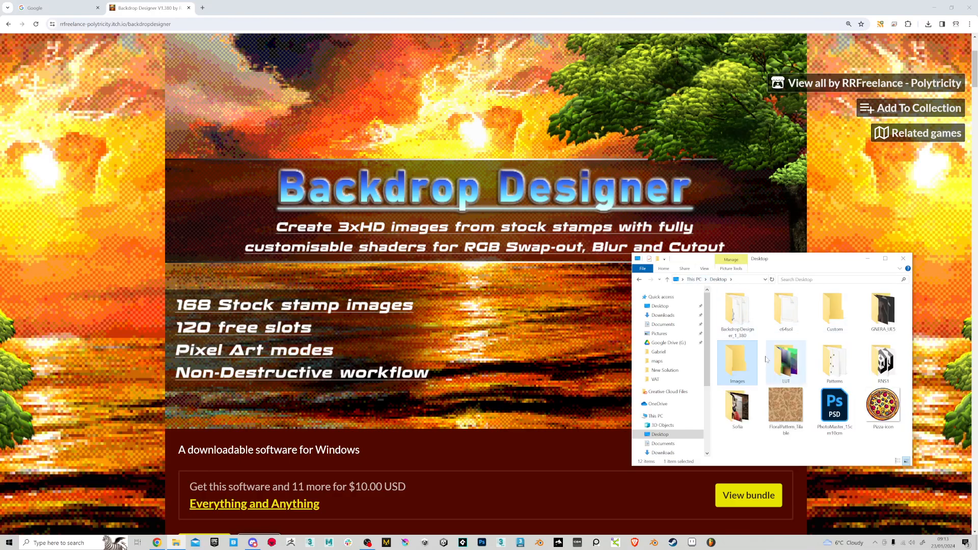
Create a new folder named Folder1_brushes inside the BackdropDesigner_1_380 folder on the Desktop
{"action": "double_click", "coordinate": [738, 310]}
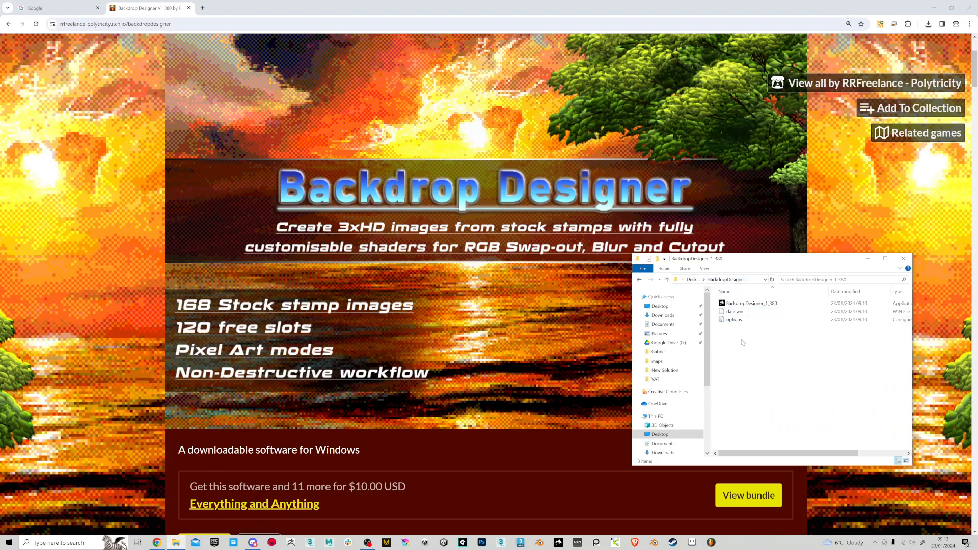
{"action": "left_click_drag", "start_coordinate": [632, 316], "coordinate": [531, 315]}
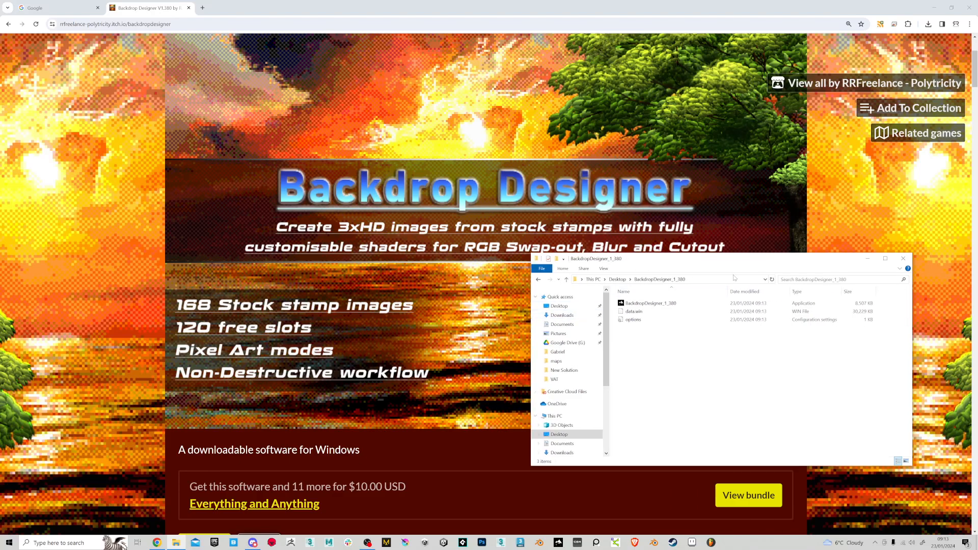
{"action": "left_click", "coordinate": [706, 282]}
{"action": "left_click", "coordinate": [706, 395]}
{"action": "right_click", "coordinate": [637, 360]}
{"action": "mouse_move", "coordinate": [678, 460]}
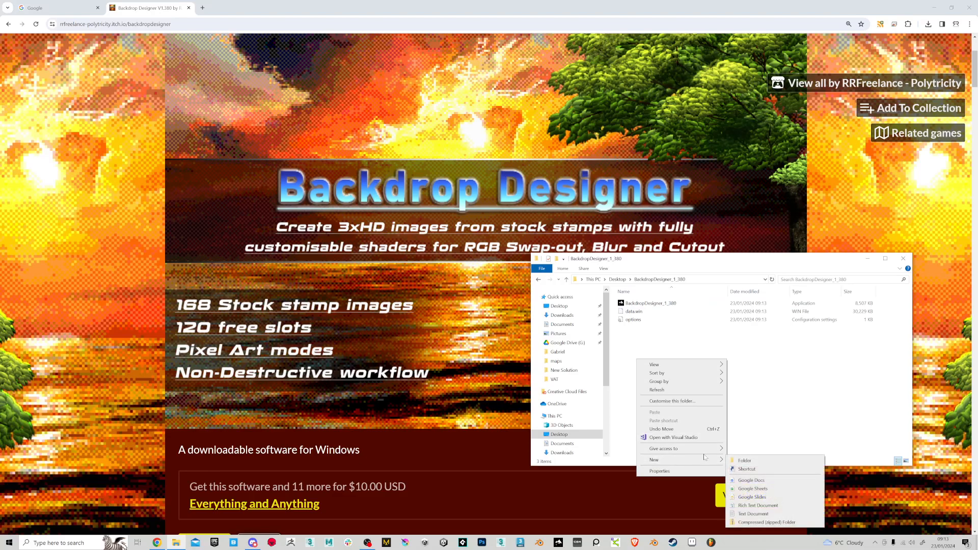
{"action": "left_click", "coordinate": [758, 461]}
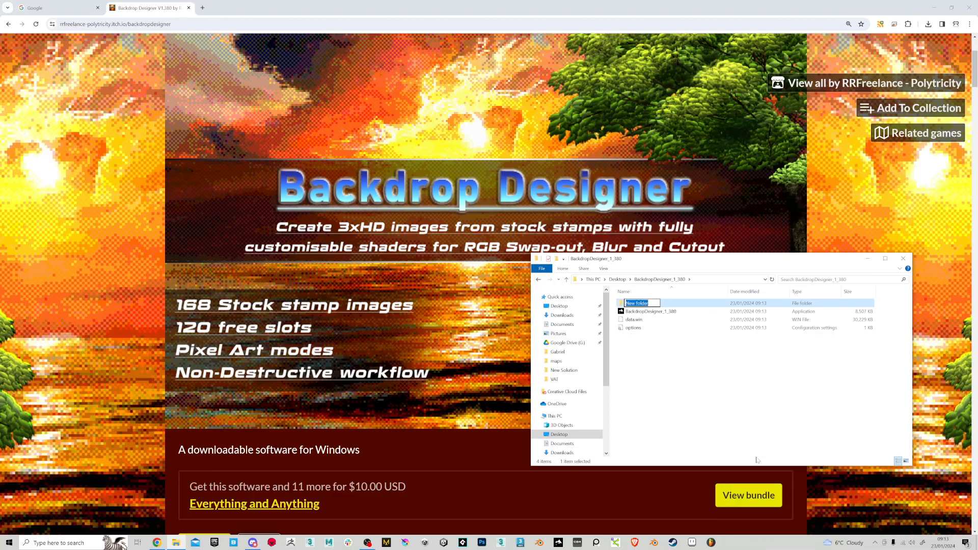
{"action": "type", "text": "Fo"}
{"action": "key", "text": "Return"}
Launch the BackdropDesigner_1_380 application and allow it to run despite the SmartScreen block
{"action": "double_click", "coordinate": [634, 312]}
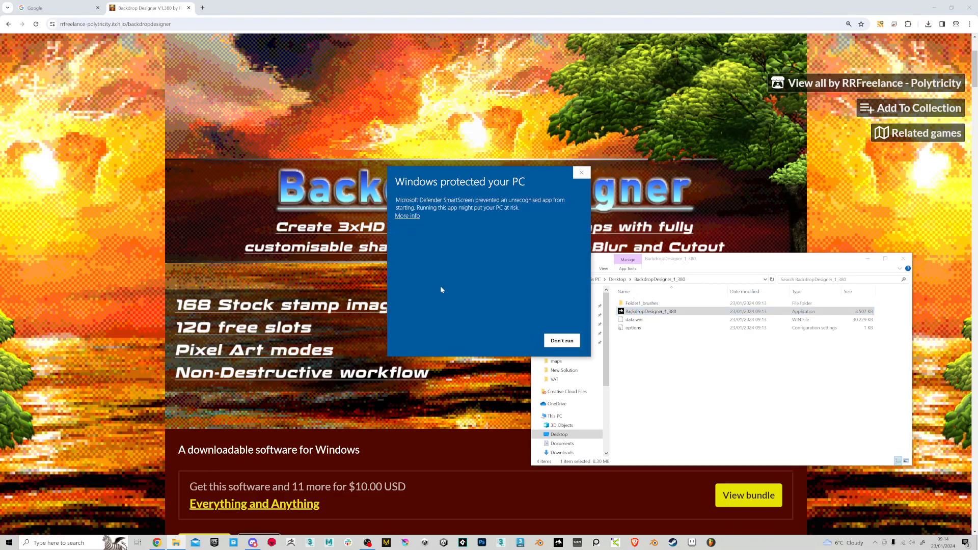
{"action": "left_click", "coordinate": [397, 218]}
{"action": "left_click", "coordinate": [509, 342]}
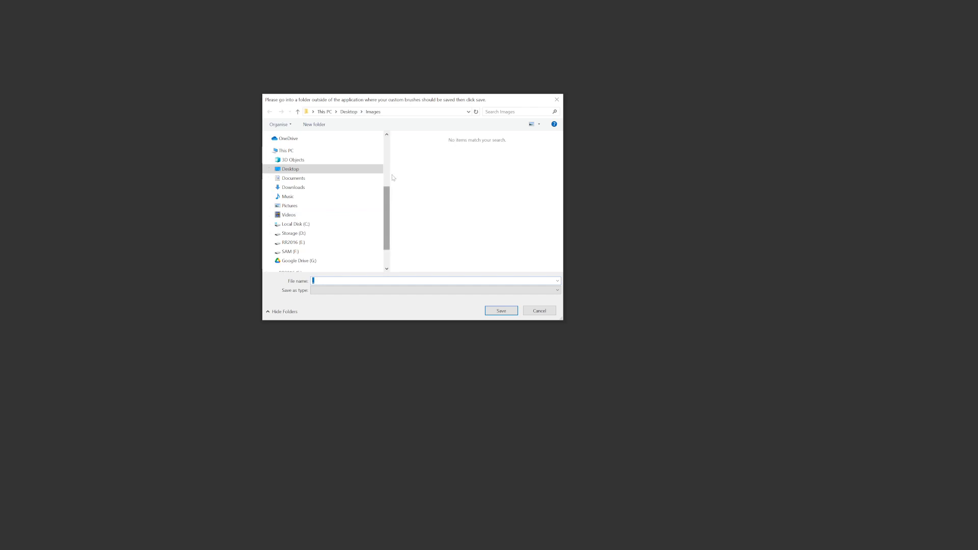
Choose Desktop > BackdropDesigner_1_380 > Folder1_brushes as the save location for custom brushes
{"action": "left_click_drag", "start_coordinate": [389, 190], "coordinate": [387, 148]}
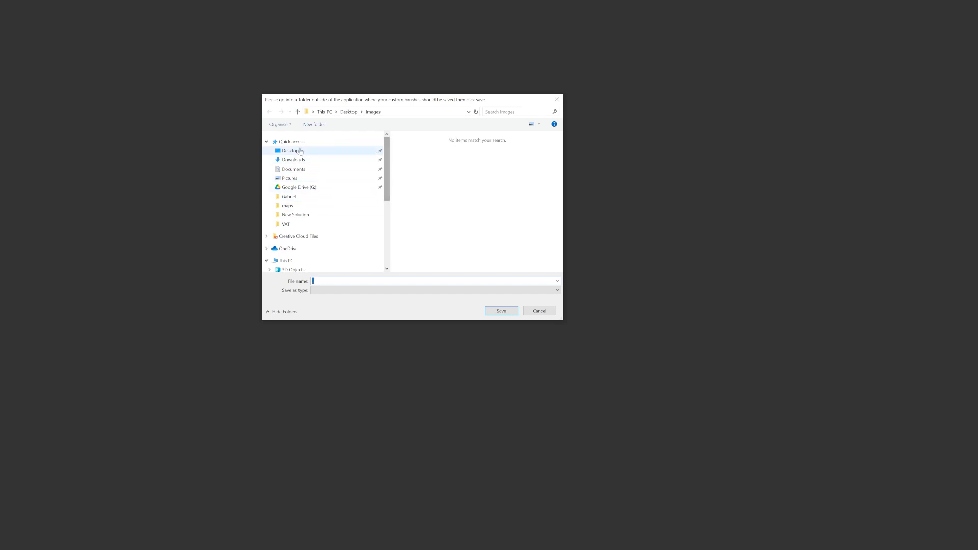
{"action": "left_click", "coordinate": [301, 151]}
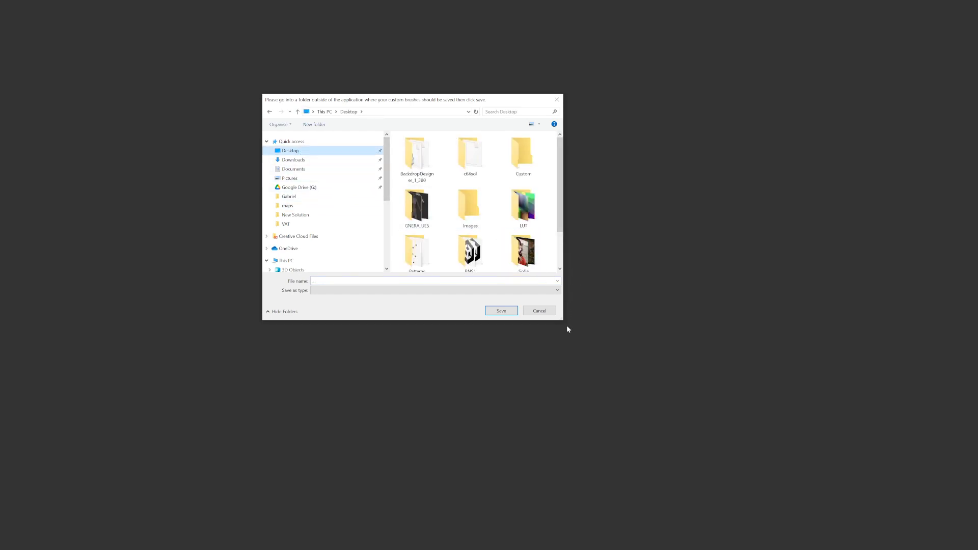
{"action": "double_click", "coordinate": [416, 154]}
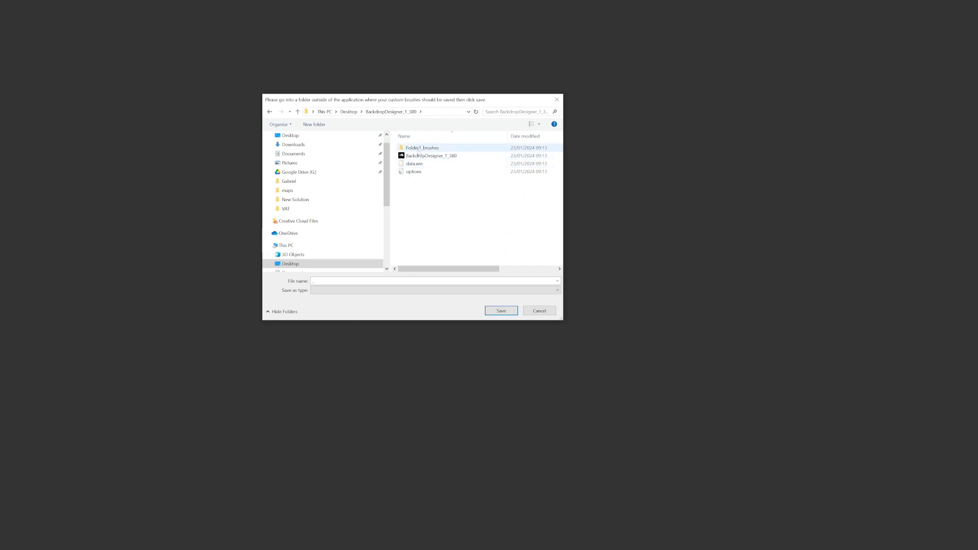
{"action": "double_click", "coordinate": [422, 148]}
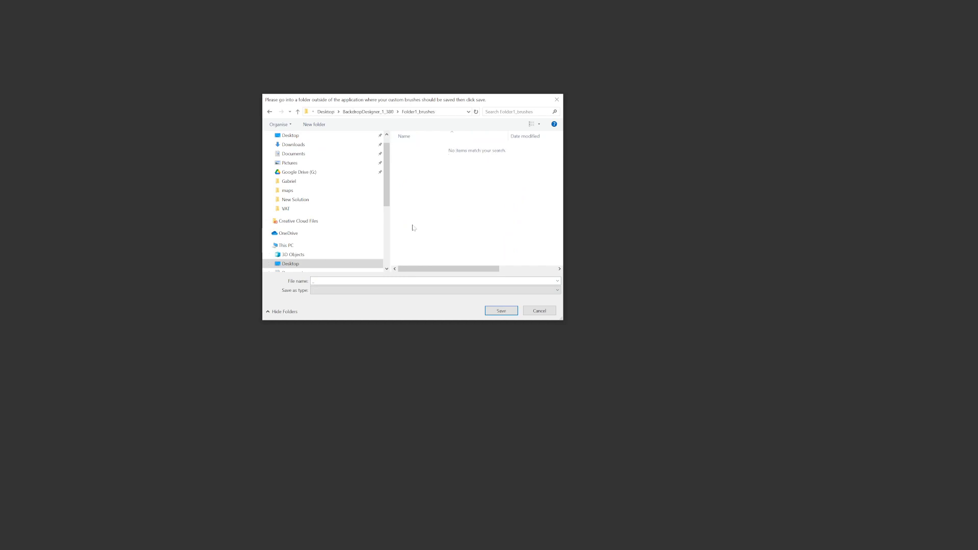
{"action": "left_click", "coordinate": [502, 312]}
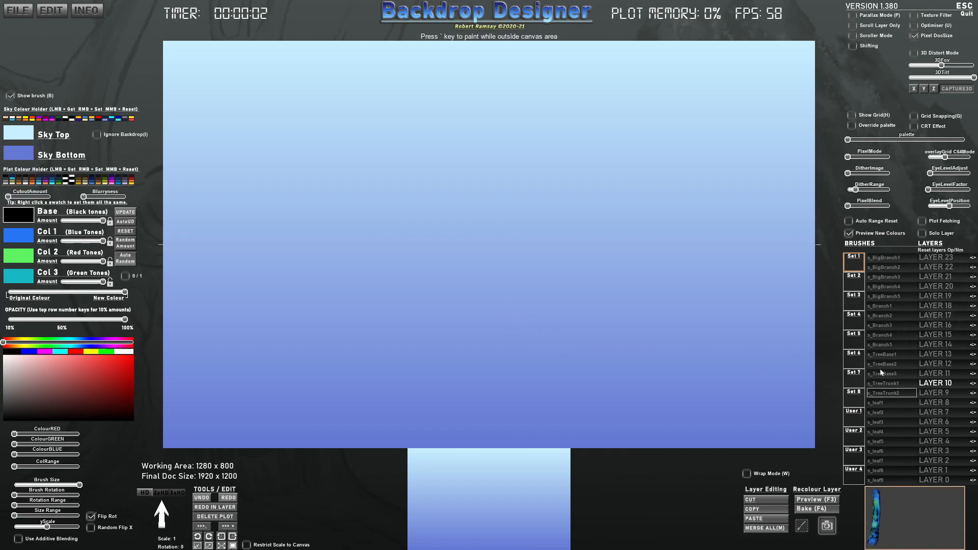
Import the Pizza-icon image from the Desktop as a custom brush in the User 1 set
{"action": "left_click", "coordinate": [885, 260]}
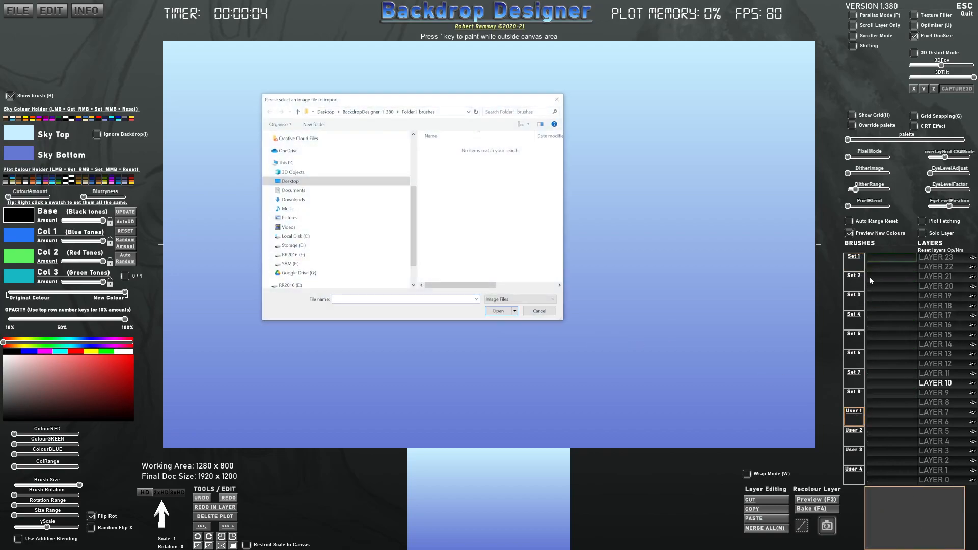
{"action": "scroll", "coordinate": [414, 200], "scroll_direction": "up", "scroll_amount": 1}
{"action": "left_click_drag", "start_coordinate": [414, 201], "coordinate": [413, 152]}
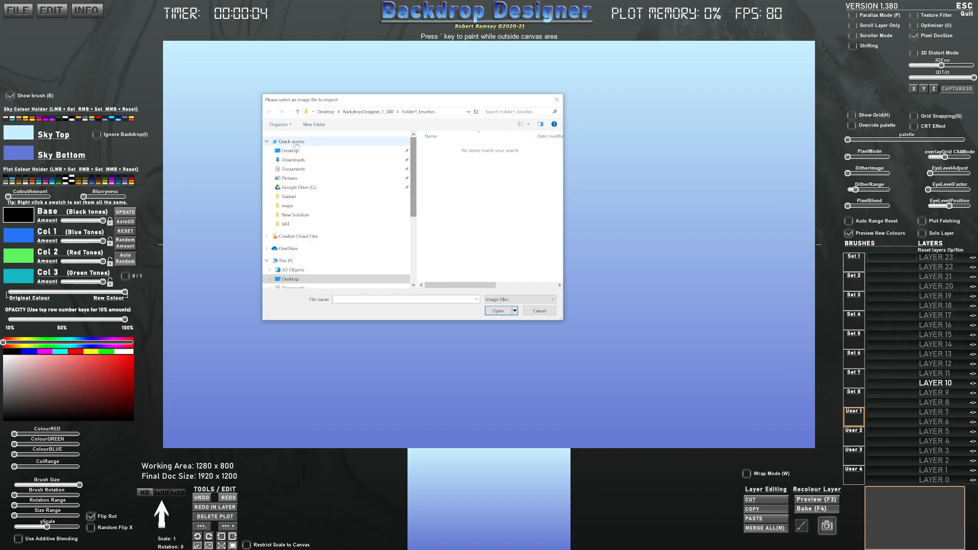
{"action": "left_click", "coordinate": [292, 151]}
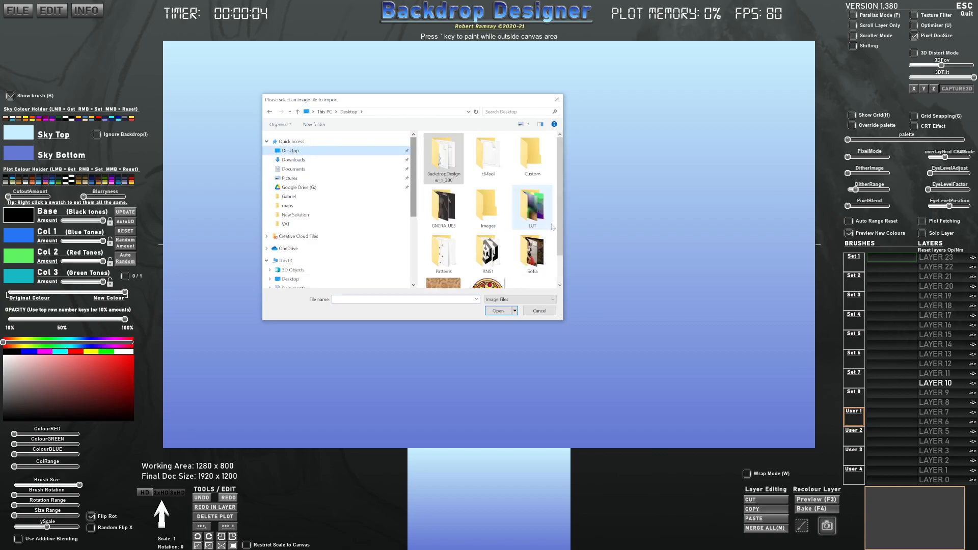
{"action": "scroll", "coordinate": [509, 240], "scroll_direction": "down", "scroll_amount": 1}
{"action": "left_click", "coordinate": [478, 276]}
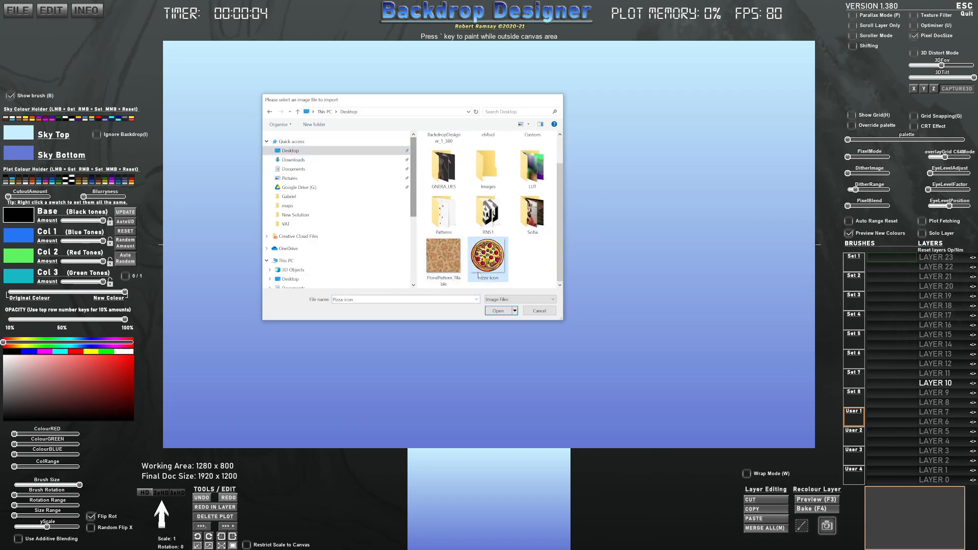
{"action": "double_click", "coordinate": [478, 275]}
{"action": "left_click", "coordinate": [527, 293]}
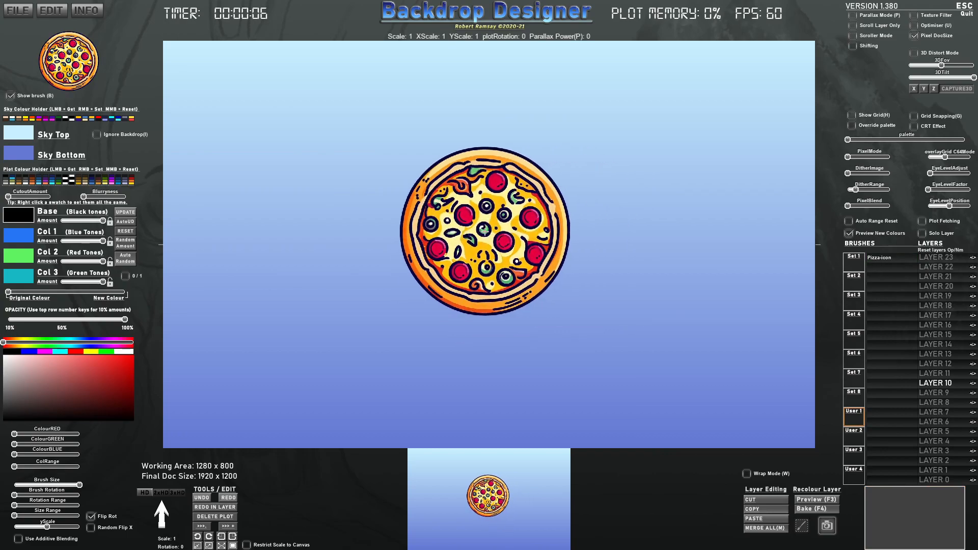
Stamp four pizzas in their original colours across the canvas on Layer 10
{"action": "left_click", "coordinate": [567, 178]}
{"action": "left_click", "coordinate": [278, 307]}
{"action": "left_click", "coordinate": [506, 359]}
{"action": "left_click", "coordinate": [699, 304]}
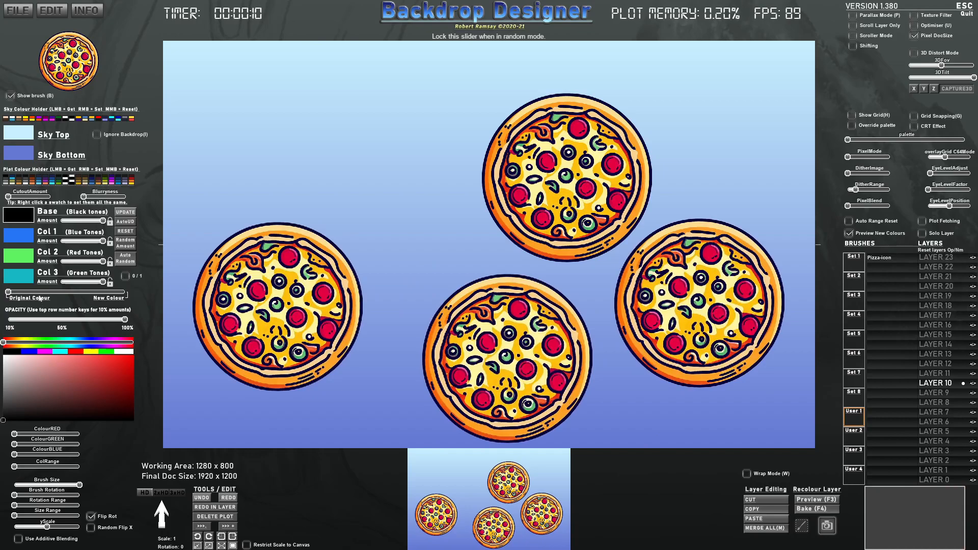
Shift the brush fully from original to new colours and stamp three green pizzas on the canvas
{"action": "left_click_drag", "start_coordinate": [39, 295], "coordinate": [125, 293]}
{"action": "left_click", "coordinate": [405, 148]}
{"action": "left_click", "coordinate": [366, 296]}
{"action": "left_click", "coordinate": [274, 275]}
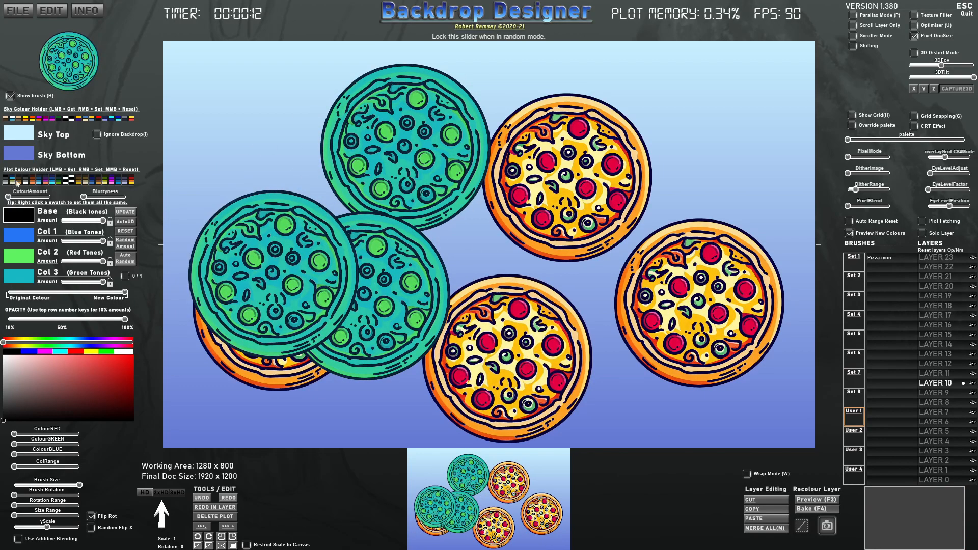
Apply the light blue plot colour swatch and stamp two blue pizzas on the canvas
{"action": "left_click", "coordinate": [36, 181]}
{"action": "left_click", "coordinate": [281, 171]}
{"action": "left_click", "coordinate": [446, 300]}
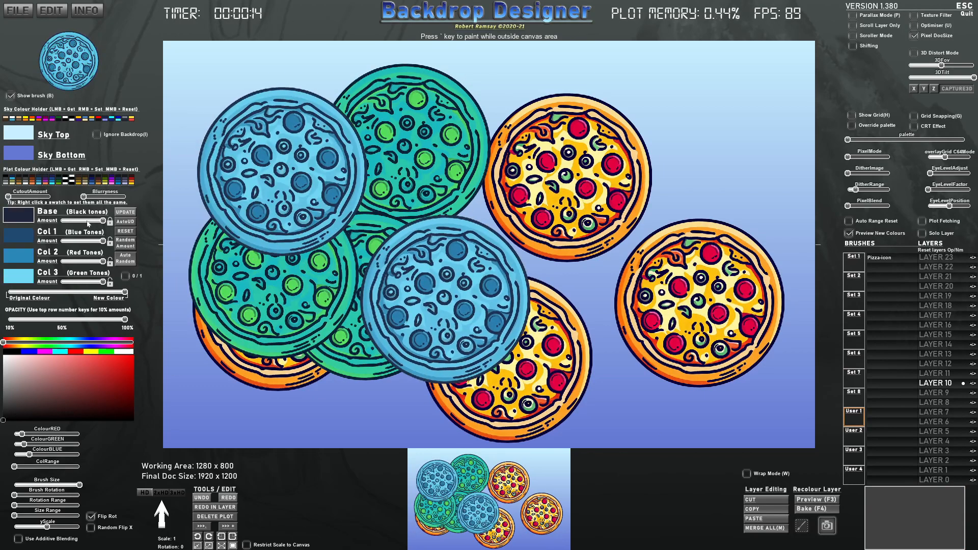
Apply the magenta plot colour swatch and stamp seven pink pizzas over the centre and right of the canvas
{"action": "left_click", "coordinate": [111, 181]}
{"action": "left_click", "coordinate": [399, 322]}
{"action": "left_click", "coordinate": [609, 180]}
{"action": "left_click", "coordinate": [671, 285]}
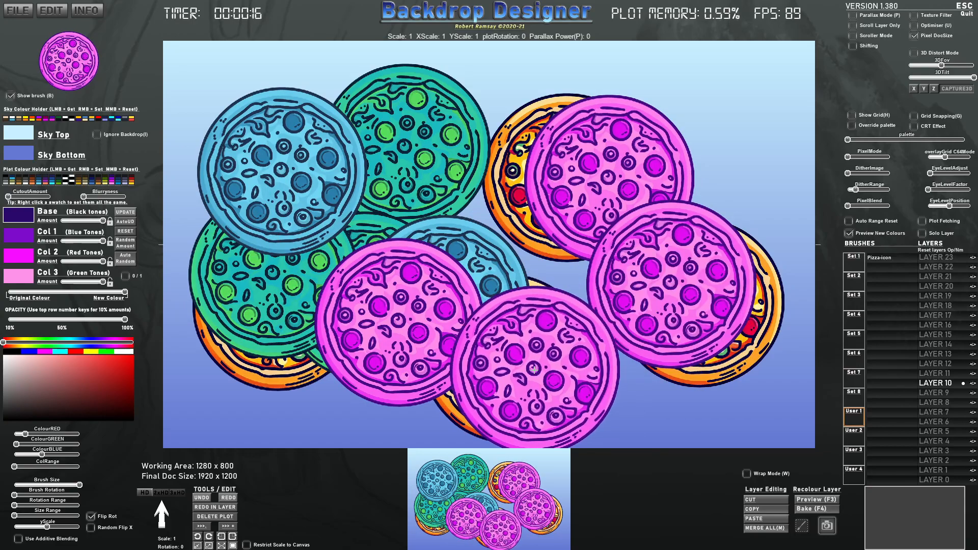
{"action": "left_click", "coordinate": [535, 371]}
{"action": "left_click", "coordinate": [446, 211]}
{"action": "left_click", "coordinate": [577, 182]}
{"action": "left_click", "coordinate": [596, 264]}
Set the pixel mode to 640x400px C64V2 and export the merged image as a PNG into the BackdropDesigner_1_380 folder
{"action": "left_click", "coordinate": [859, 158]}
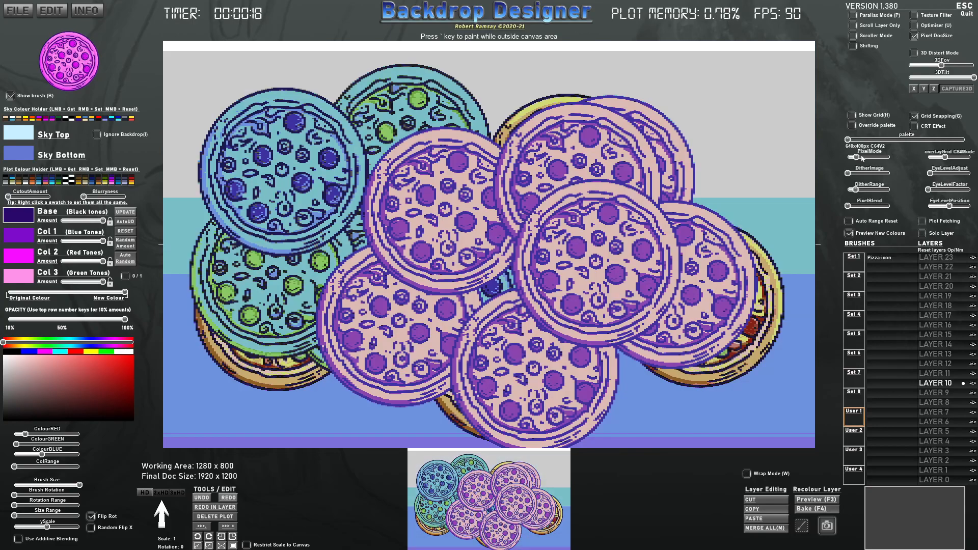
{"action": "left_click", "coordinate": [17, 13]}
{"action": "left_click", "coordinate": [26, 53]}
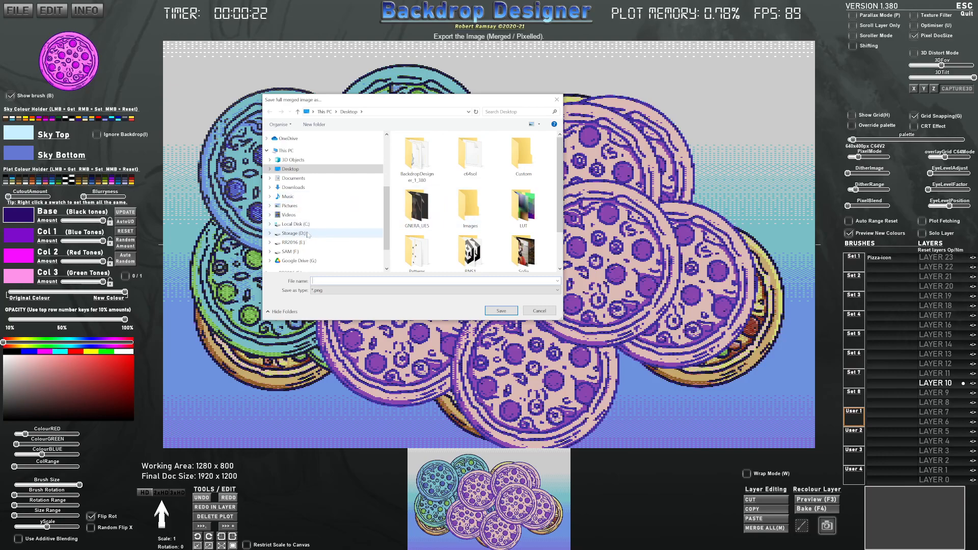
{"action": "double_click", "coordinate": [417, 156]}
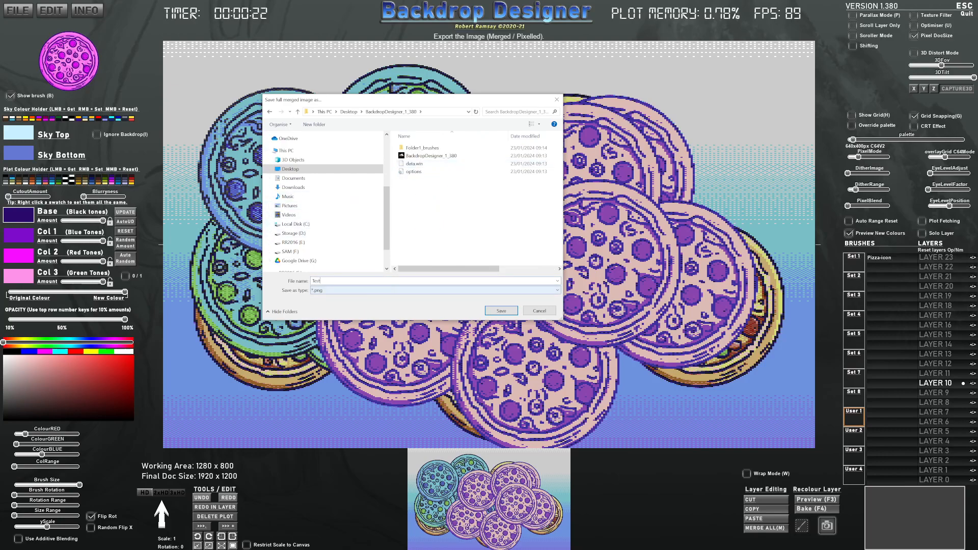
{"action": "left_click", "coordinate": [501, 310]}
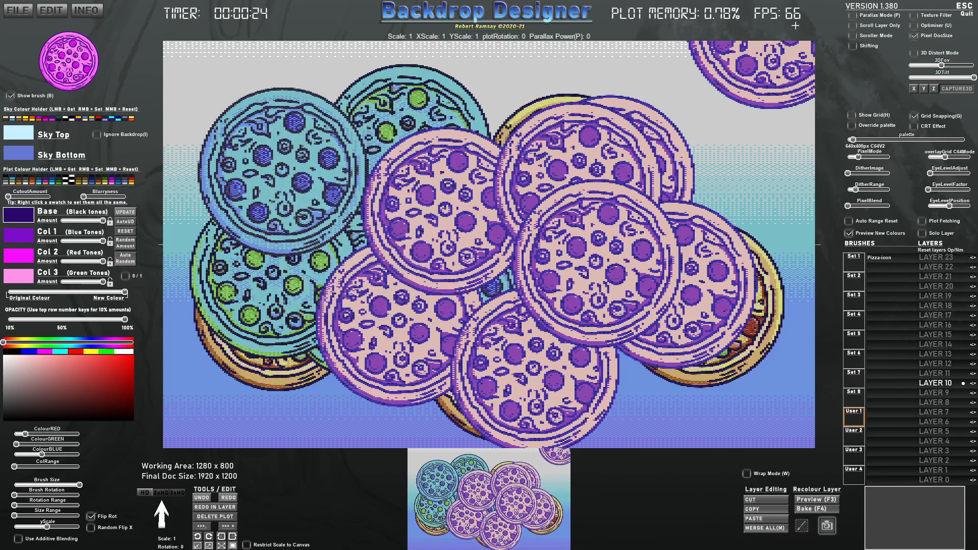
Quit Backdrop Designer and check Folder1_brushes and its parent folder for the saved files
{"action": "left_click", "coordinate": [963, 10]}
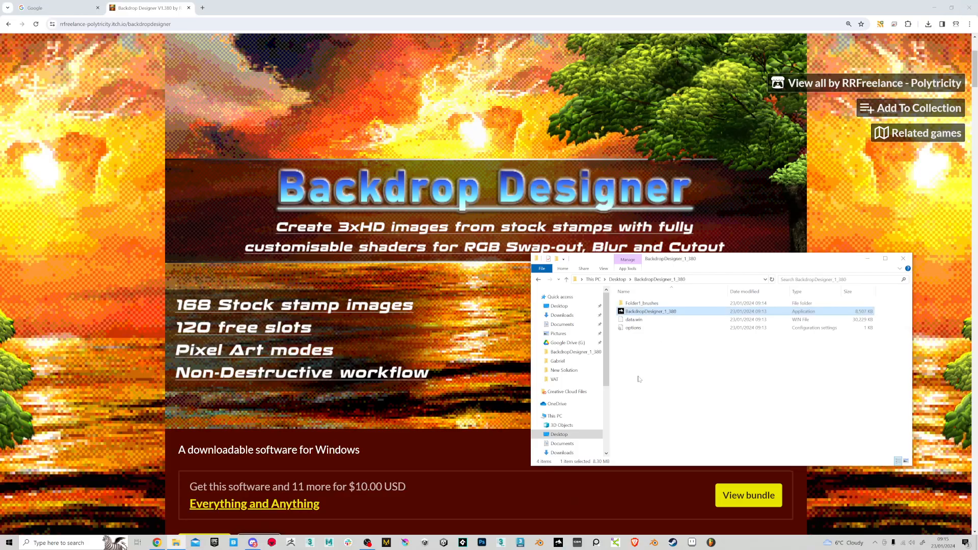
{"action": "left_click", "coordinate": [637, 305]}
{"action": "double_click", "coordinate": [637, 305]}
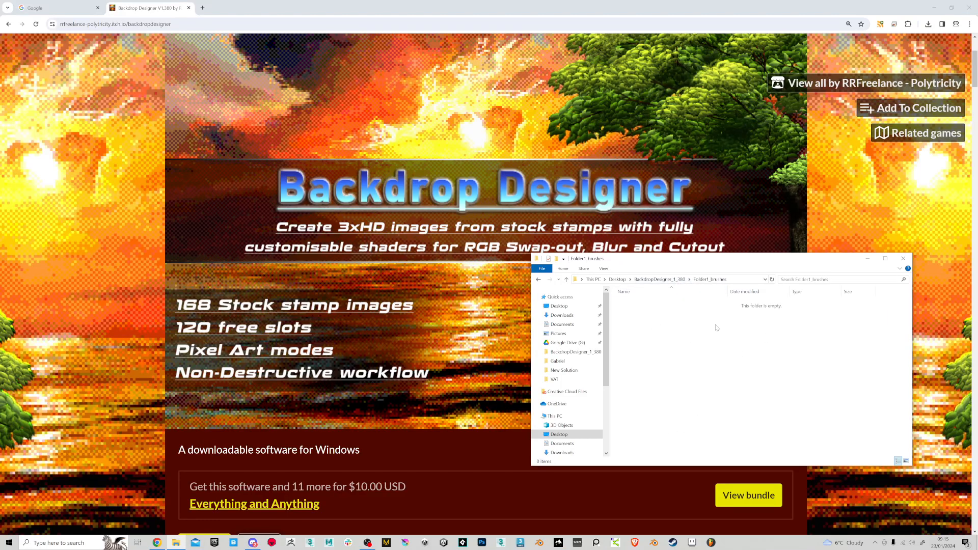
{"action": "left_click", "coordinate": [672, 280]}
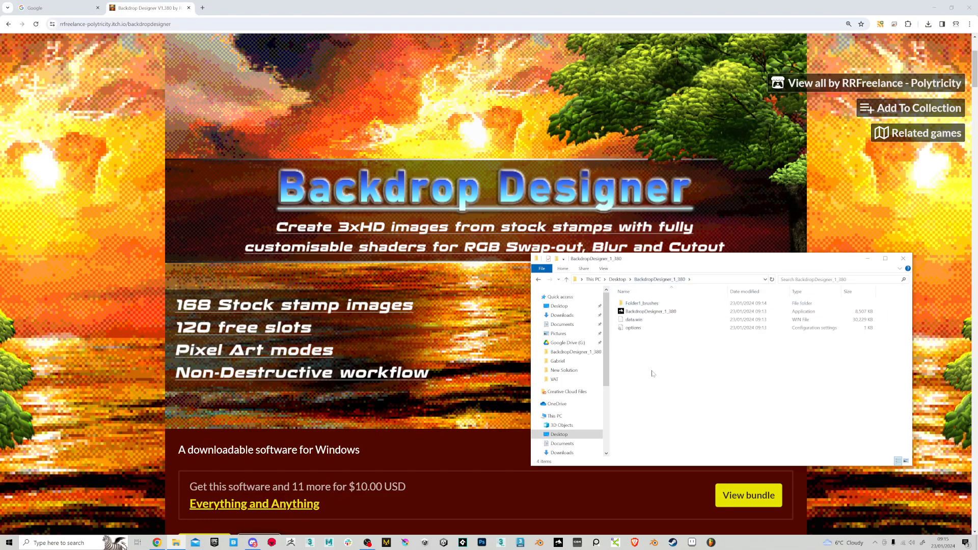
Go to %appdata%, move up to AppData, and open the BackdropDesigner_1_380 folder inside Local
{"action": "left_click", "coordinate": [714, 280]}
{"action": "type", "text": "%appdata%"}
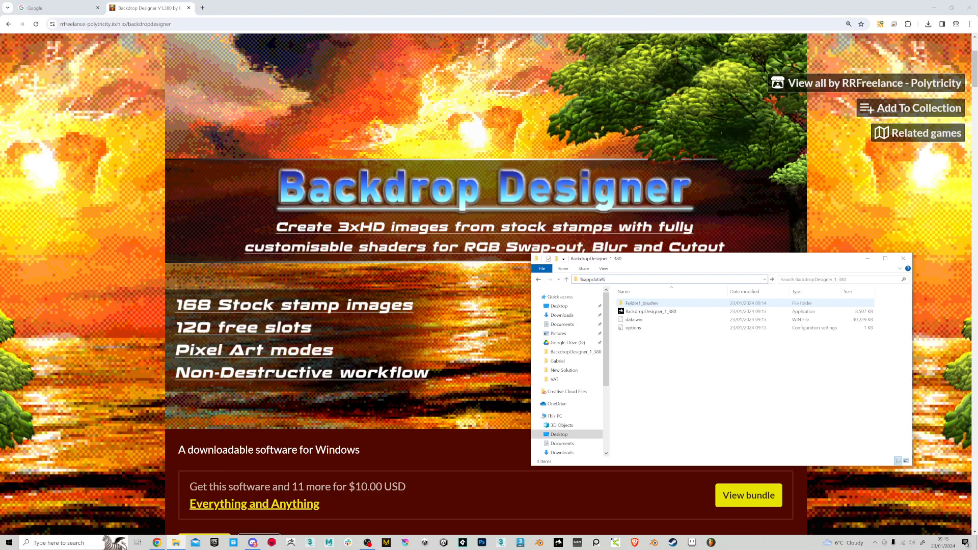
{"action": "key", "text": "Return"}
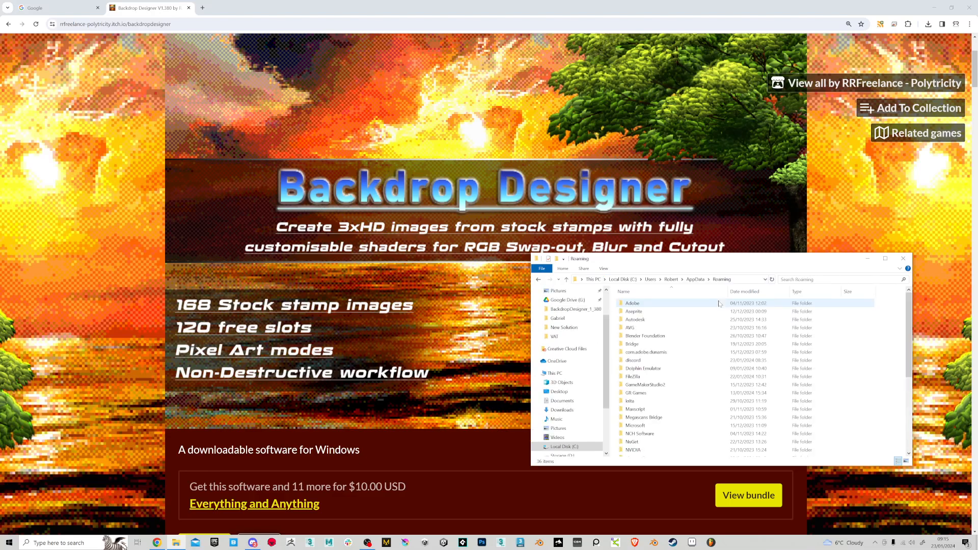
{"action": "left_click", "coordinate": [696, 280]}
{"action": "double_click", "coordinate": [626, 304]}
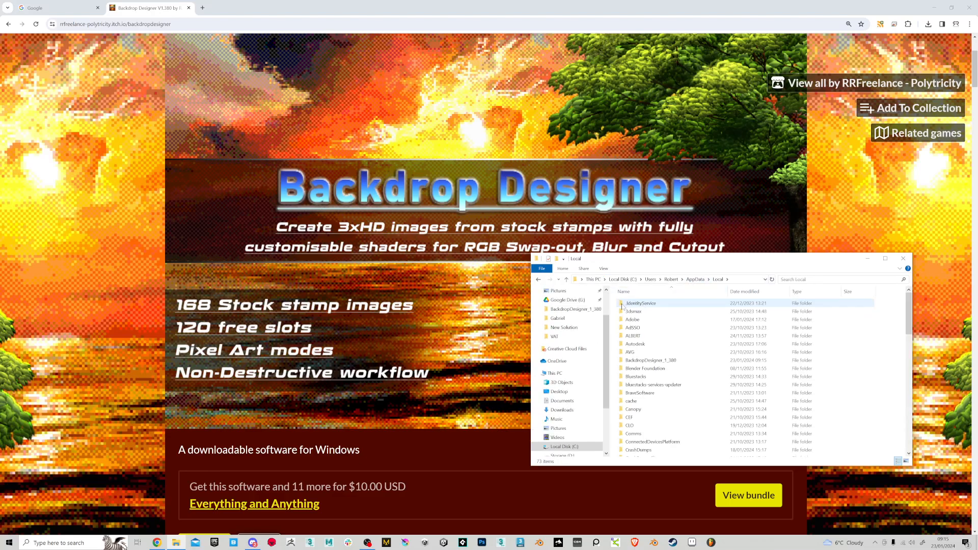
{"action": "double_click", "coordinate": [646, 361]}
Open Folder1_brushes inside the Local BackdropDesigner_1_380 folder and view its contents as larger icons
{"action": "left_click", "coordinate": [657, 305]}
{"action": "double_click", "coordinate": [657, 304]}
{"action": "scroll", "coordinate": [663, 345], "scroll_direction": "up", "scroll_amount": 4, "text": "ctrl"}
{"action": "scroll", "coordinate": [671, 308], "scroll_direction": "up", "scroll_amount": 1, "text": "ctrl"}
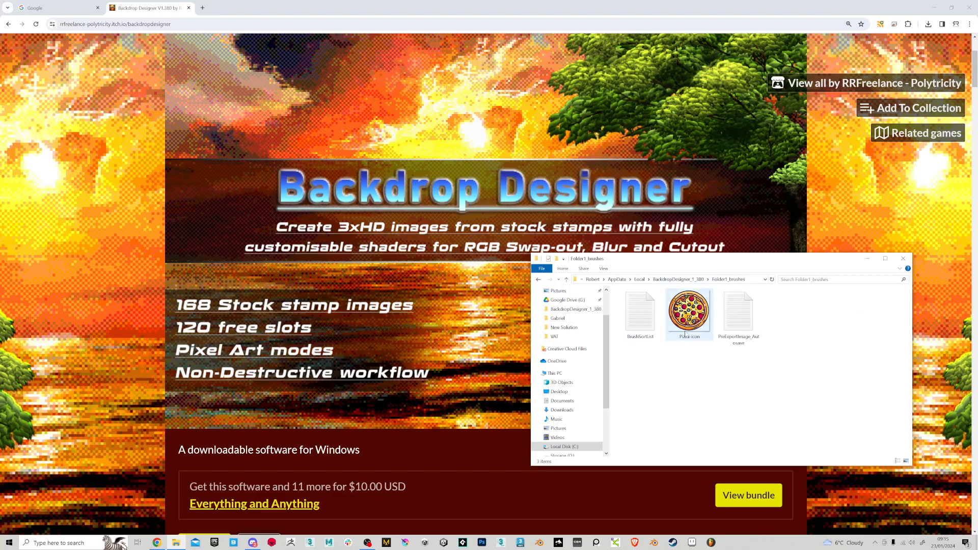
Return to the parent BackdropDesigner_1_380 folder and open the Test1_PixelArt and temp PNG files in Photoshop
{"action": "left_click", "coordinate": [683, 280]}
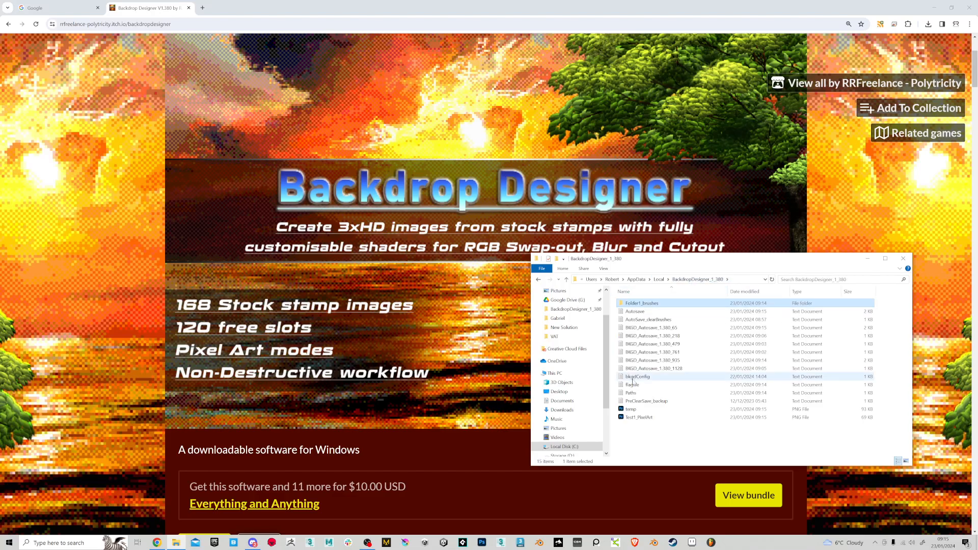
{"action": "double_click", "coordinate": [636, 412]}
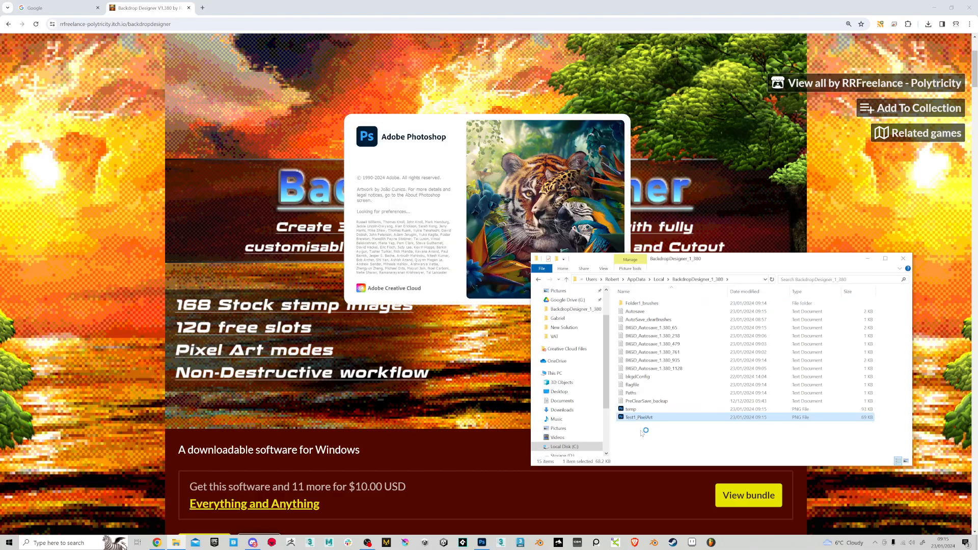
{"action": "scroll", "coordinate": [643, 434], "scroll_direction": "up", "scroll_amount": 3, "text": "ctrl"}
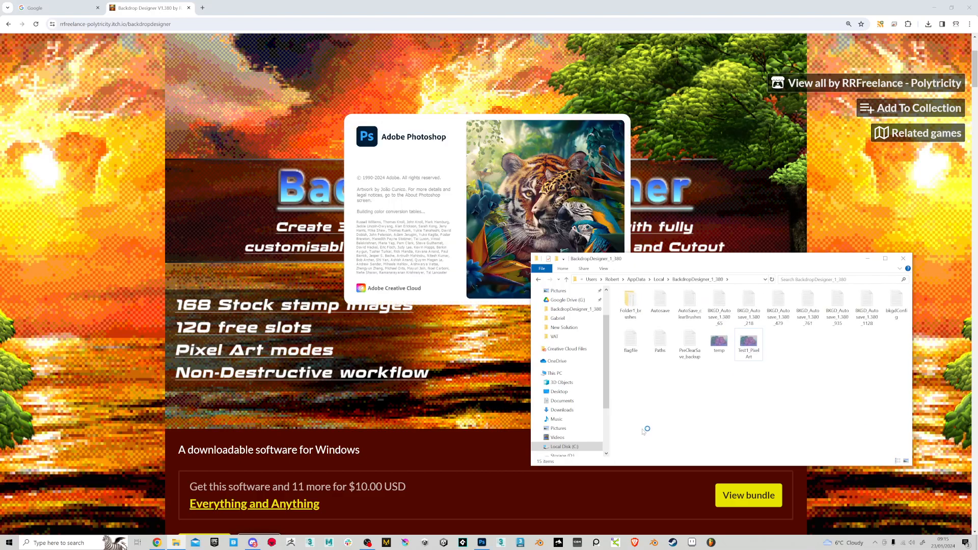
{"action": "scroll", "coordinate": [643, 430], "scroll_direction": "up", "scroll_amount": 1, "text": "ctrl"}
{"action": "left_click", "coordinate": [772, 377]}
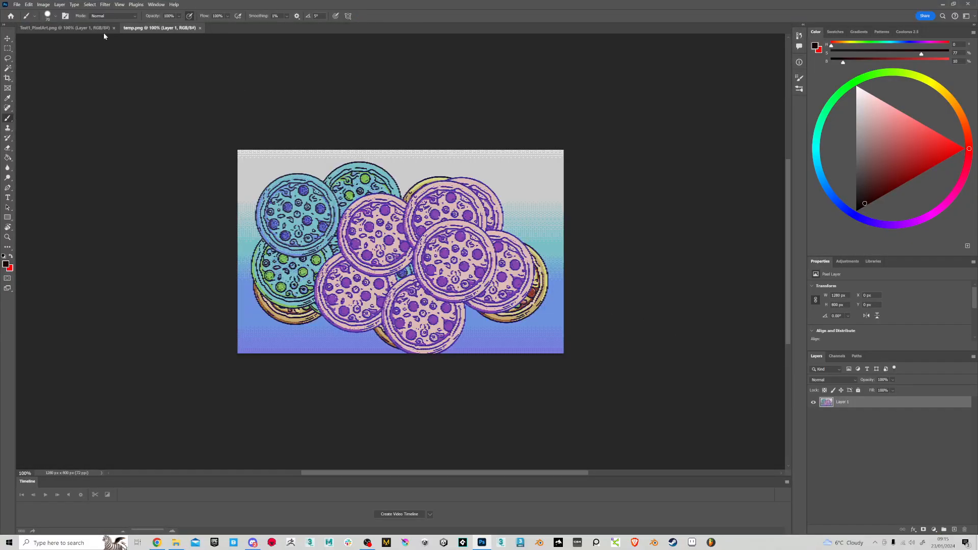
Compare Test1_PixelArt.png and temp.png up close in Photoshop, and close Photoshop
{"action": "left_click", "coordinate": [102, 28]}
{"action": "scroll", "coordinate": [542, 268], "scroll_direction": "up", "scroll_amount": 5, "text": "alt"}
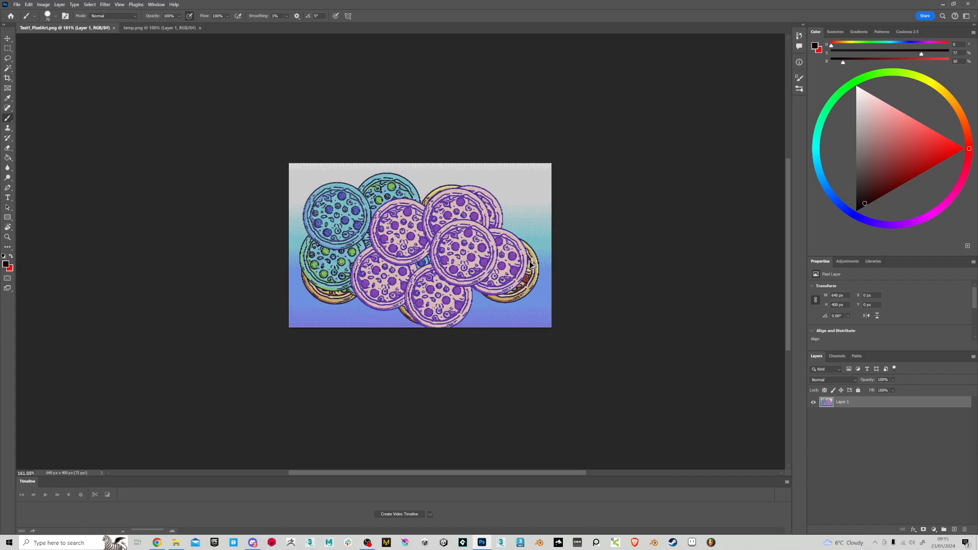
{"action": "scroll", "coordinate": [541, 269], "scroll_direction": "up", "scroll_amount": 4, "text": "alt"}
{"action": "left_click", "coordinate": [159, 28]}
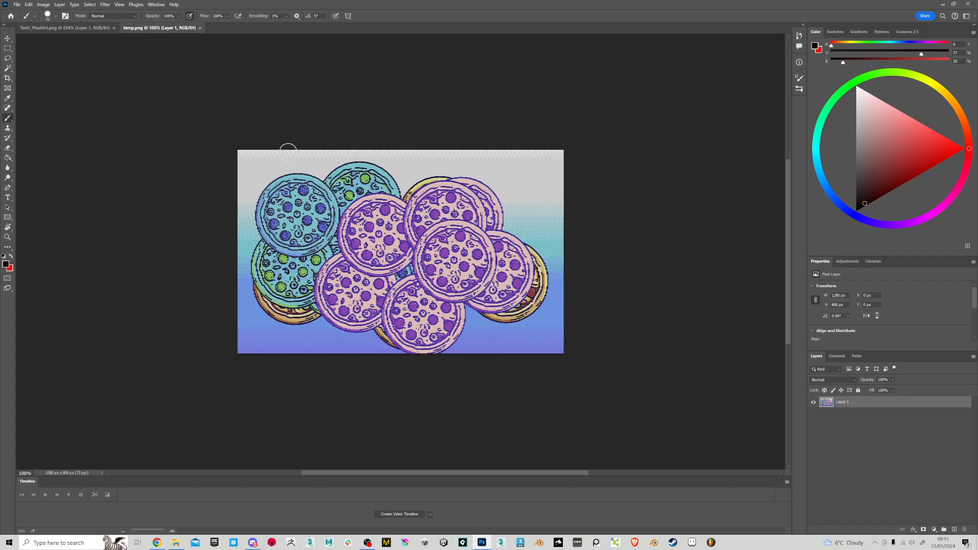
{"action": "scroll", "coordinate": [451, 259], "scroll_direction": "up", "scroll_amount": 6}
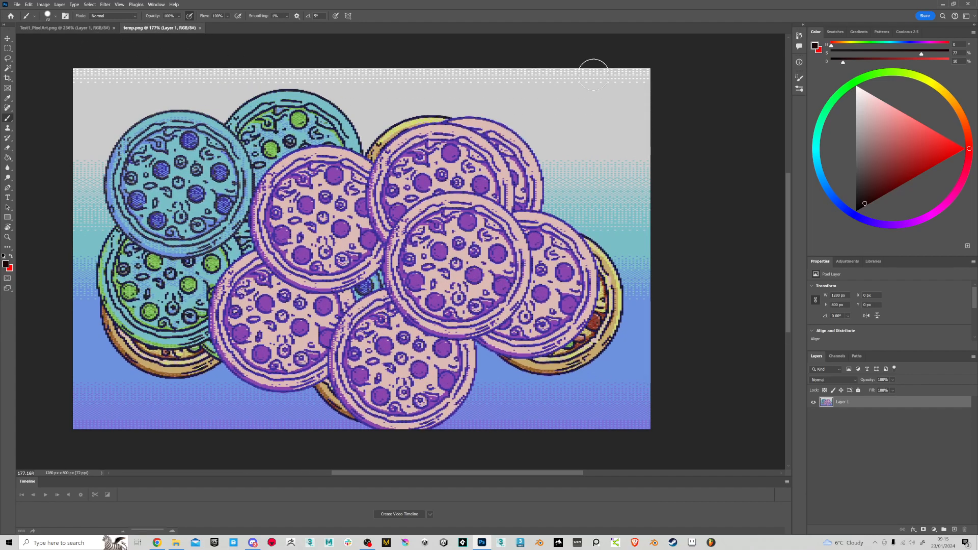
{"action": "left_click", "coordinate": [970, 6]}
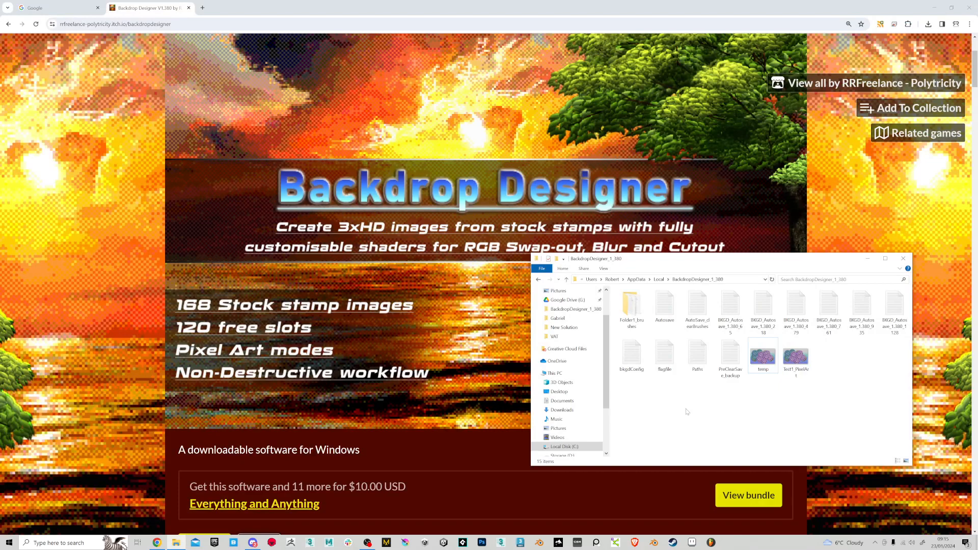
Delete Folder1_brushes from the desktop's BackdropDesigner_1_380 folder, and check startup by launching and quitting Backdrop Designer
{"action": "scroll", "coordinate": [687, 411], "scroll_direction": "down", "scroll_amount": 5}
{"action": "left_click", "coordinate": [575, 308]}
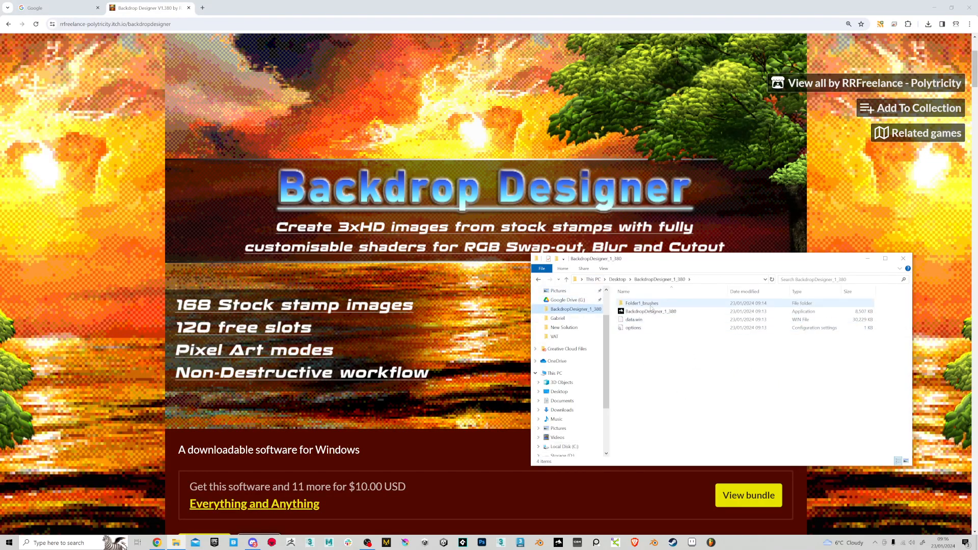
{"action": "left_click", "coordinate": [653, 303]}
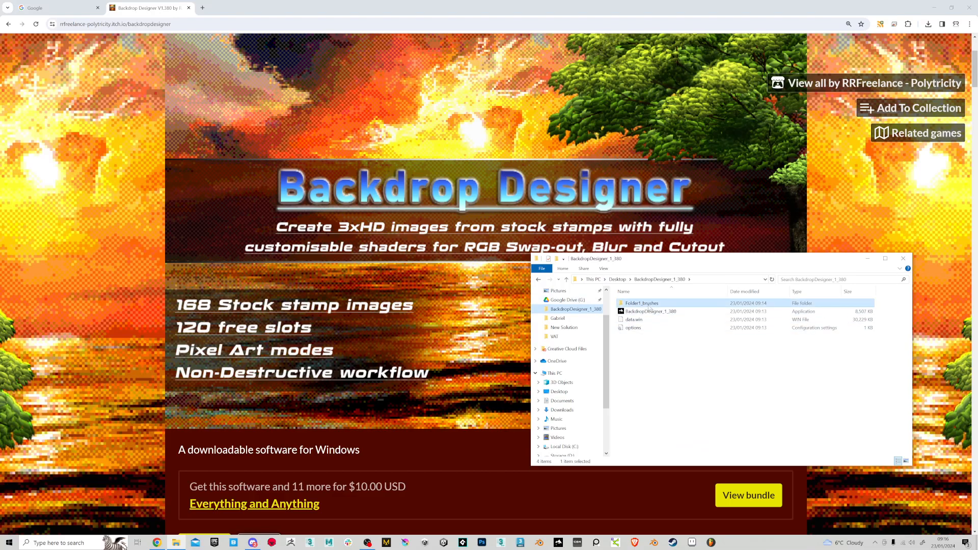
{"action": "key", "text": "Delete"}
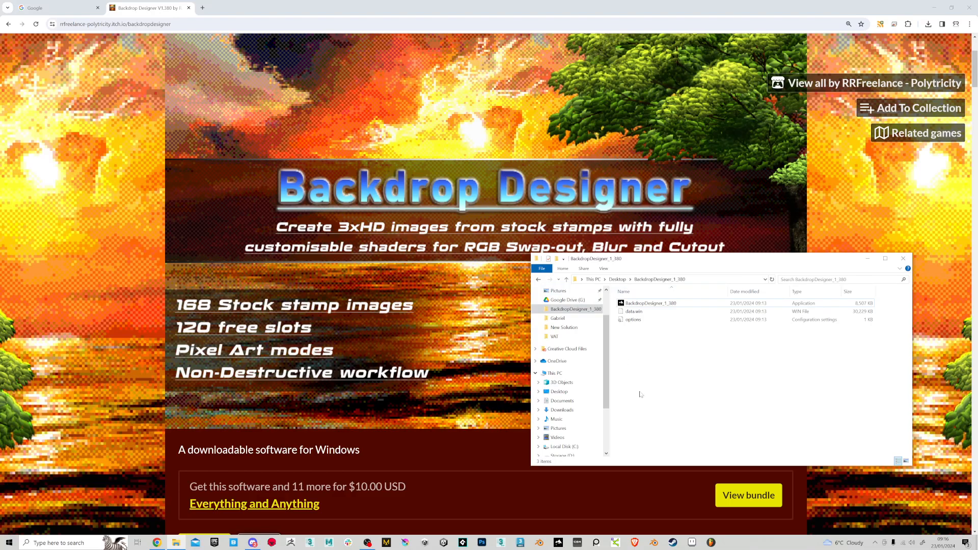
{"action": "double_click", "coordinate": [636, 304]}
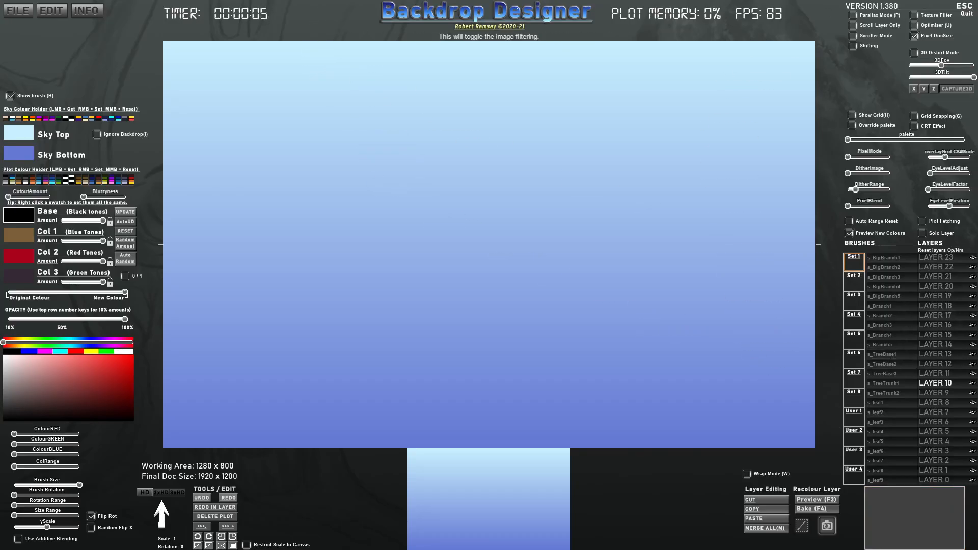
{"action": "left_click", "coordinate": [968, 12]}
Return to the BackdropDesigner_1_380 folder under AppData Local by way of %appdata%
{"action": "left_click", "coordinate": [663, 280]}
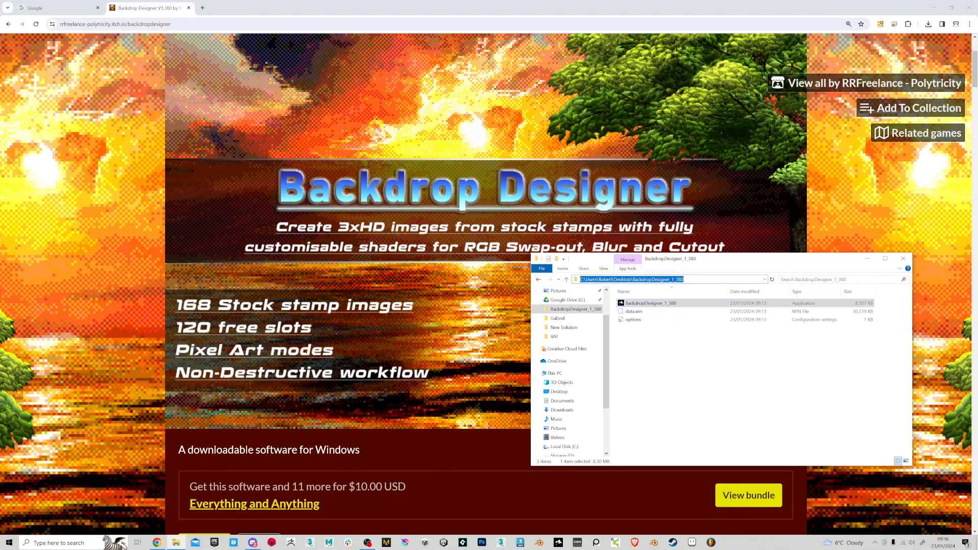
{"action": "type", "text": "%a"}
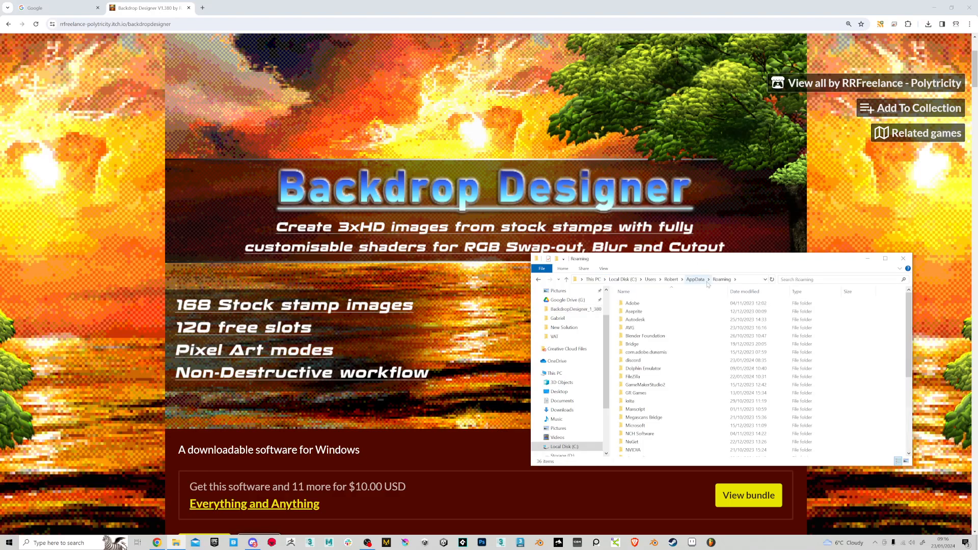
{"action": "left_click", "coordinate": [696, 280]}
{"action": "double_click", "coordinate": [671, 303]}
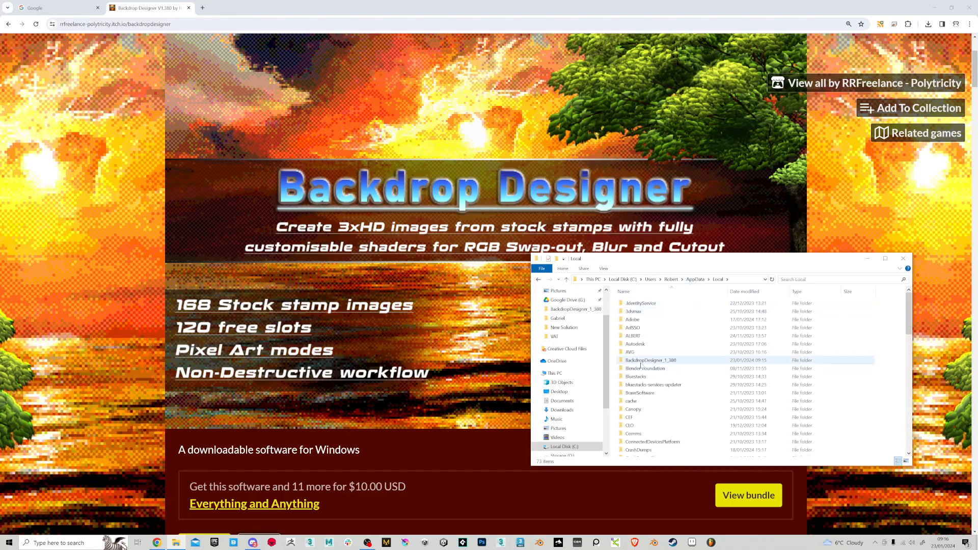
{"action": "double_click", "coordinate": [645, 360]}
Delete the Paths file from the Local BackdropDesigner_1_380 folder
{"action": "scroll", "coordinate": [665, 368], "scroll_direction": "down", "scroll_amount": 5, "text": "ctrl"}
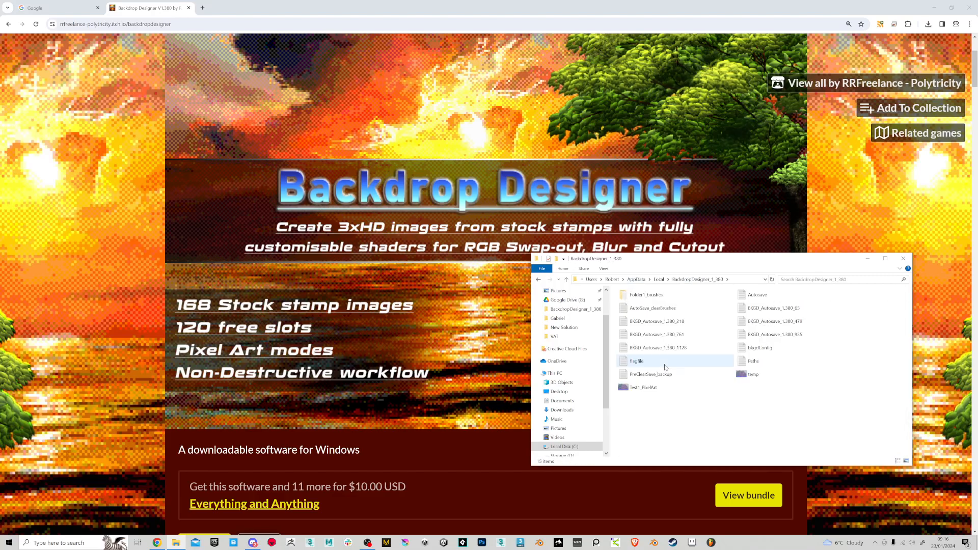
{"action": "scroll", "coordinate": [686, 389], "scroll_direction": "down", "scroll_amount": 1, "text": "ctrl"}
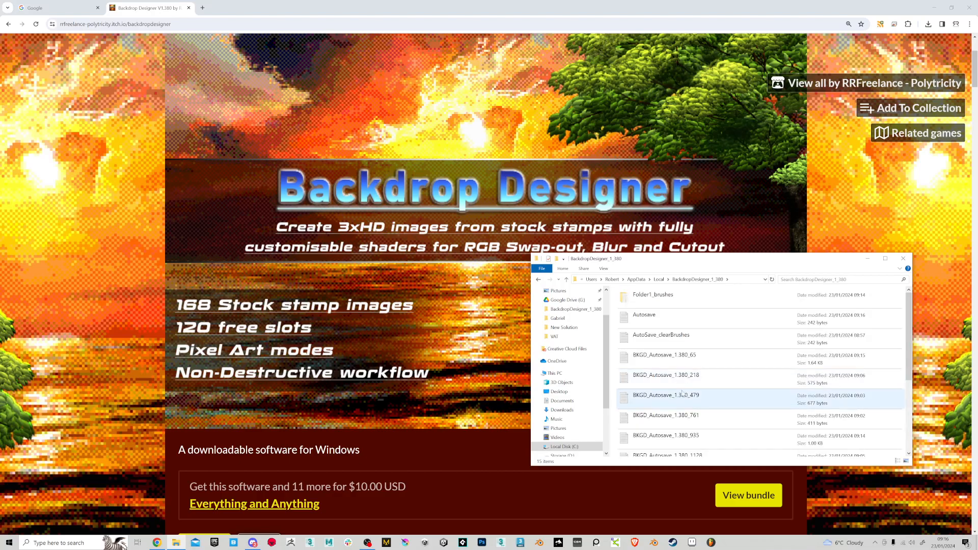
{"action": "scroll", "coordinate": [686, 397], "scroll_direction": "down", "scroll_amount": 3}
{"action": "left_click", "coordinate": [683, 389]}
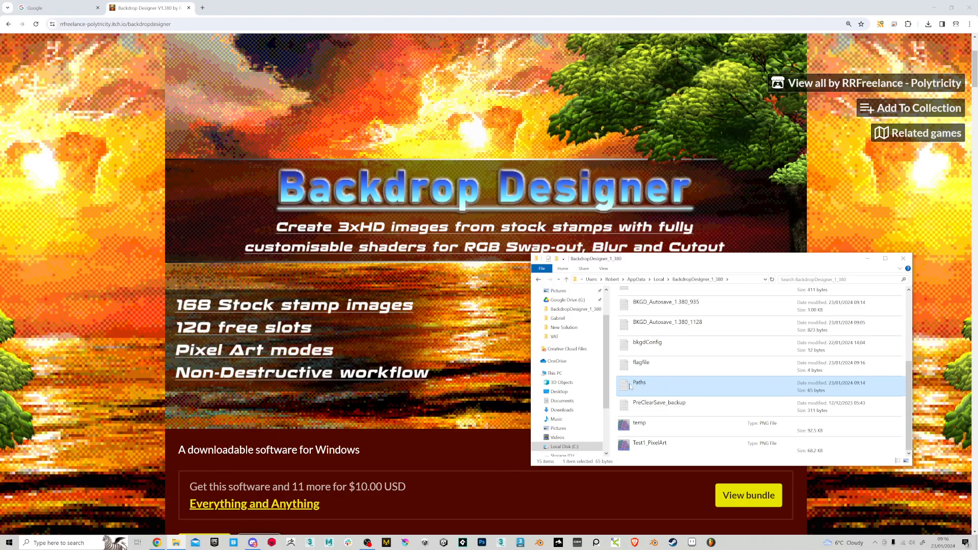
{"action": "key", "text": "Delete"}
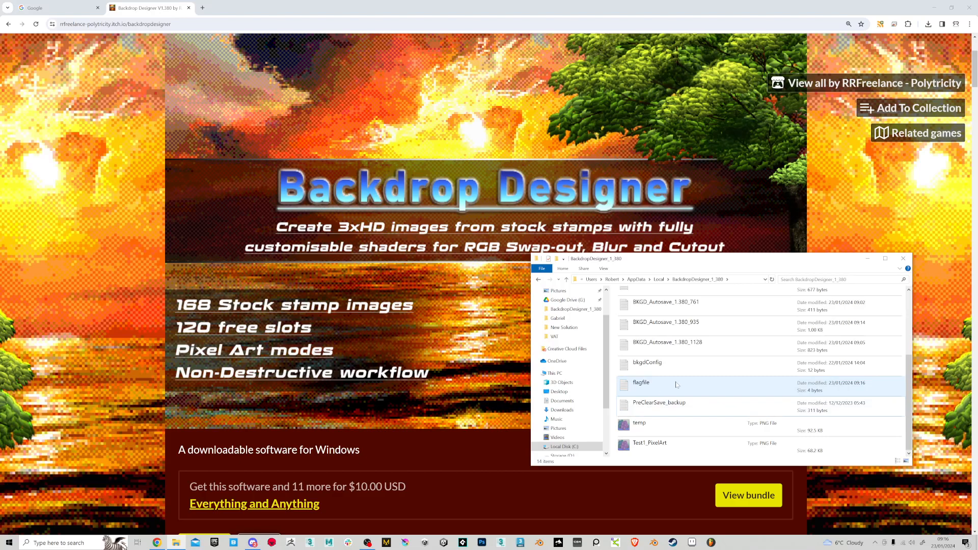
Relaunch Backdrop Designer from its desktop folder and set the desktop's Custom folder as the custom brush location
{"action": "scroll", "coordinate": [692, 384], "scroll_direction": "up", "scroll_amount": 3}
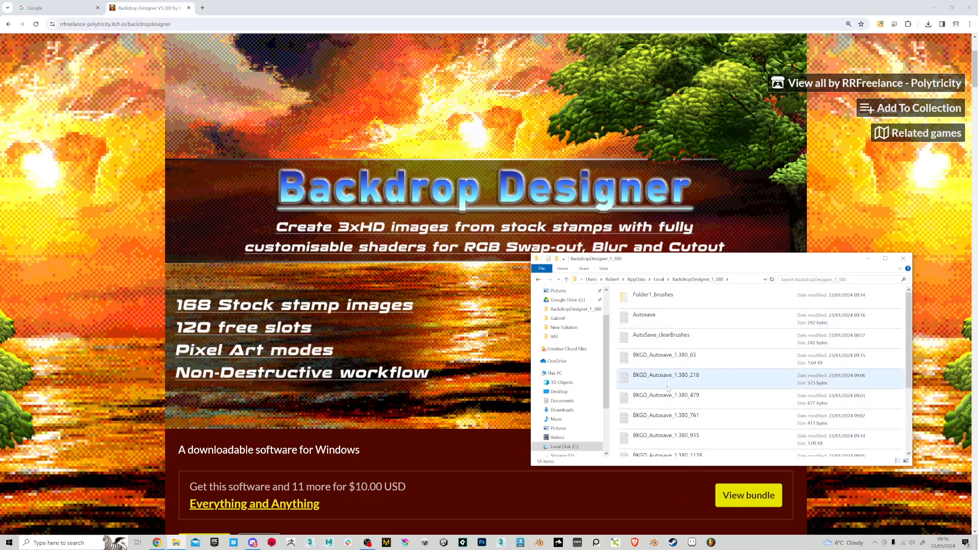
{"action": "left_click", "coordinate": [569, 309]}
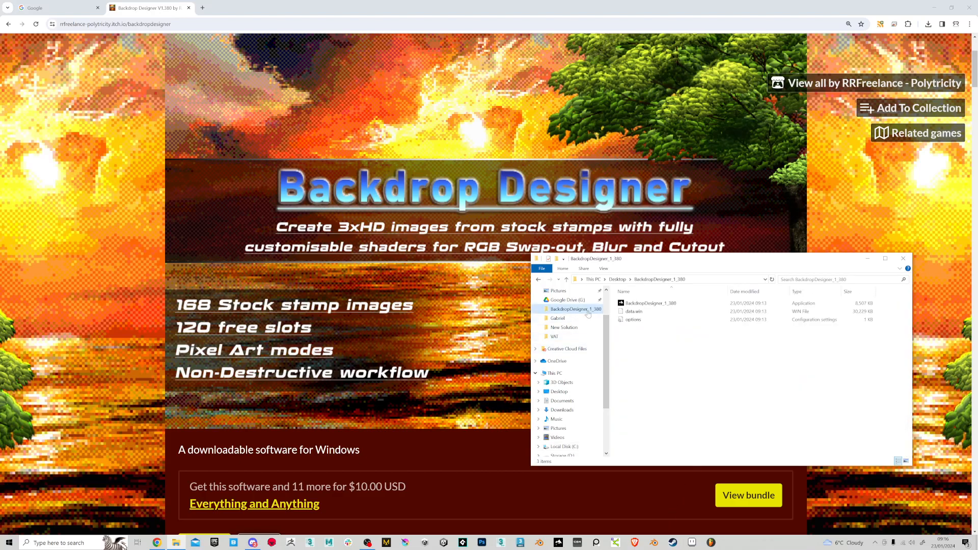
{"action": "left_click", "coordinate": [639, 305]}
{"action": "double_click", "coordinate": [640, 304]}
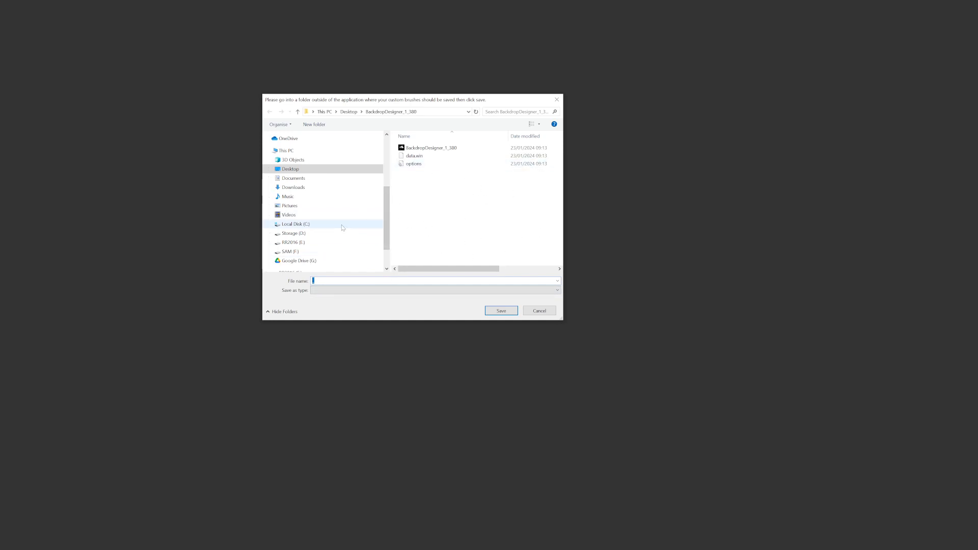
{"action": "scroll", "coordinate": [336, 214], "scroll_direction": "up", "scroll_amount": 3}
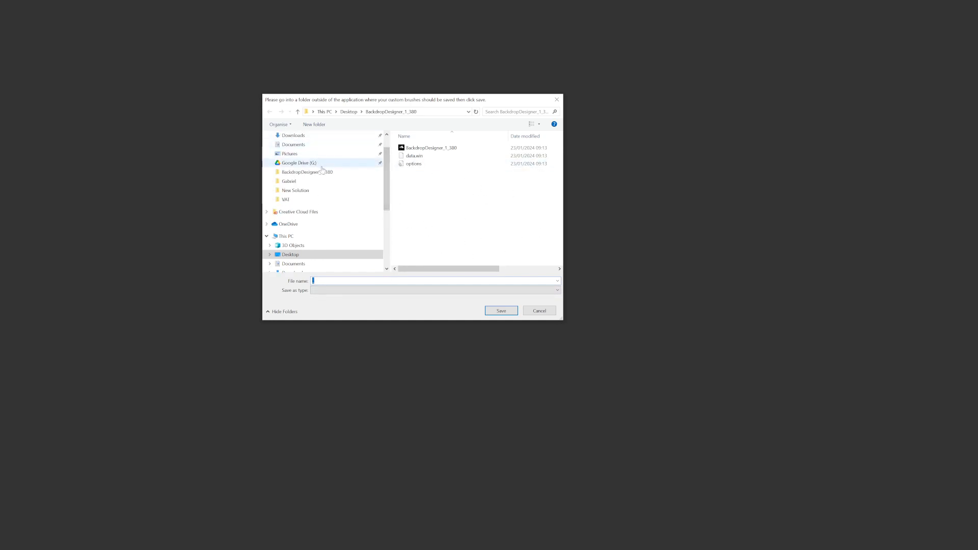
{"action": "scroll", "coordinate": [322, 168], "scroll_direction": "up", "scroll_amount": 2}
{"action": "left_click", "coordinate": [291, 151]}
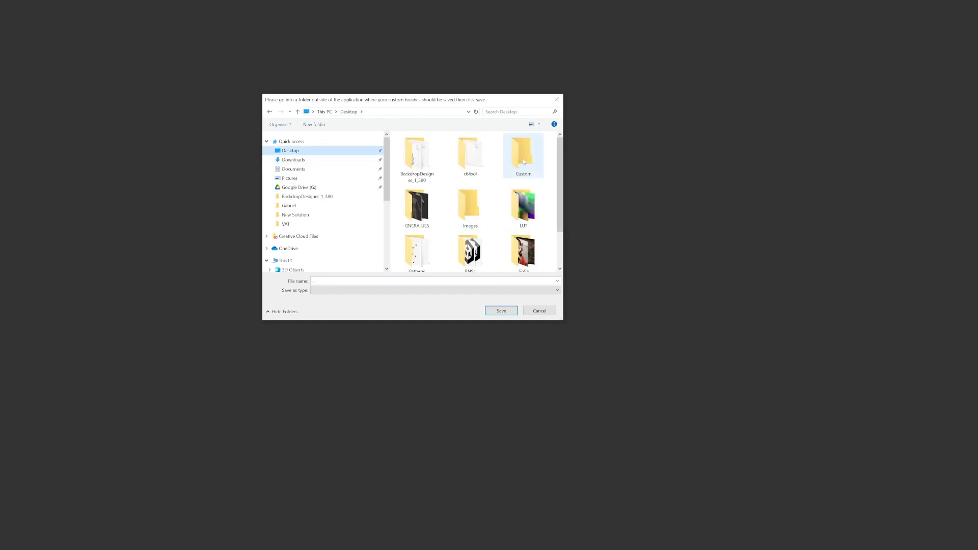
{"action": "double_click", "coordinate": [524, 162]}
{"action": "left_click", "coordinate": [501, 311]}
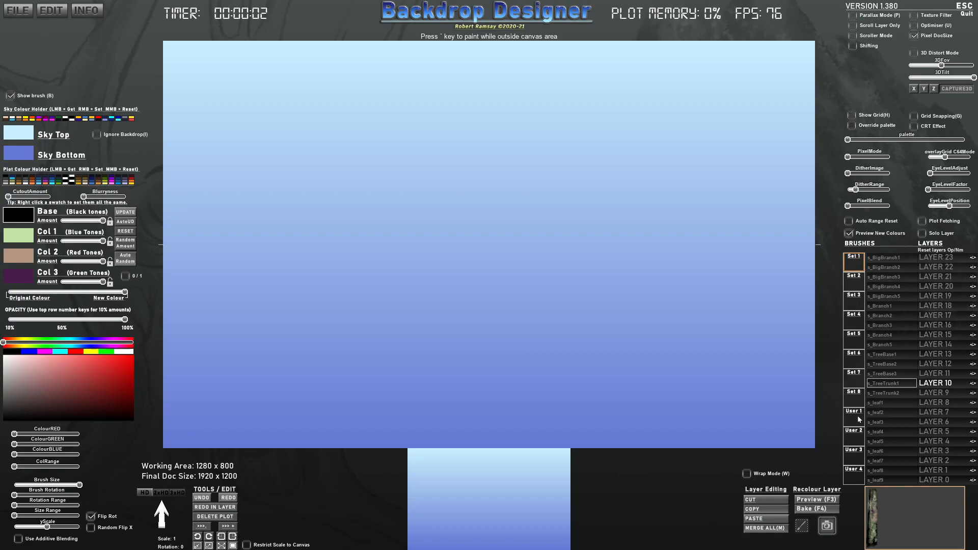
Import the pizza image from the Desktop into the first slot of the User 1 brush set, named Pizza-icon
{"action": "left_click", "coordinate": [855, 421]}
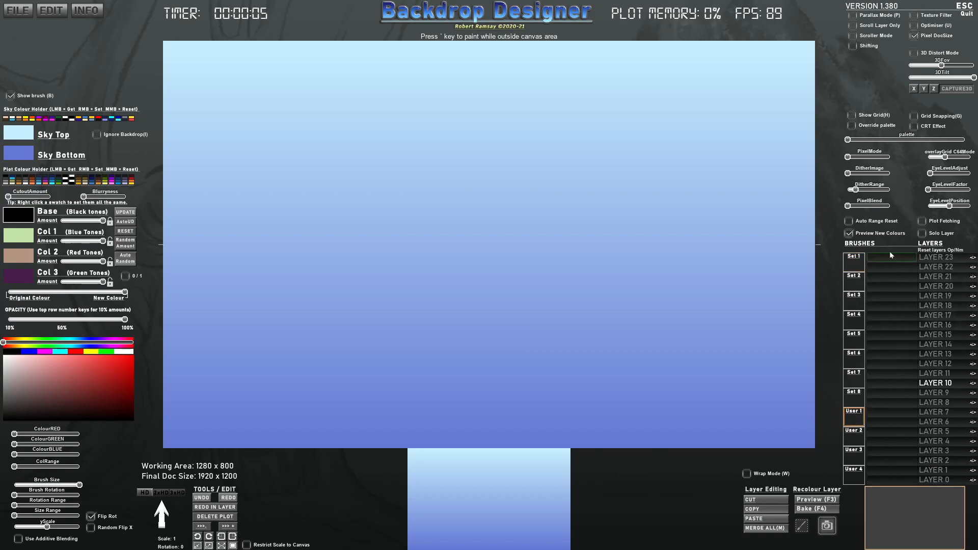
{"action": "left_click", "coordinate": [890, 260]}
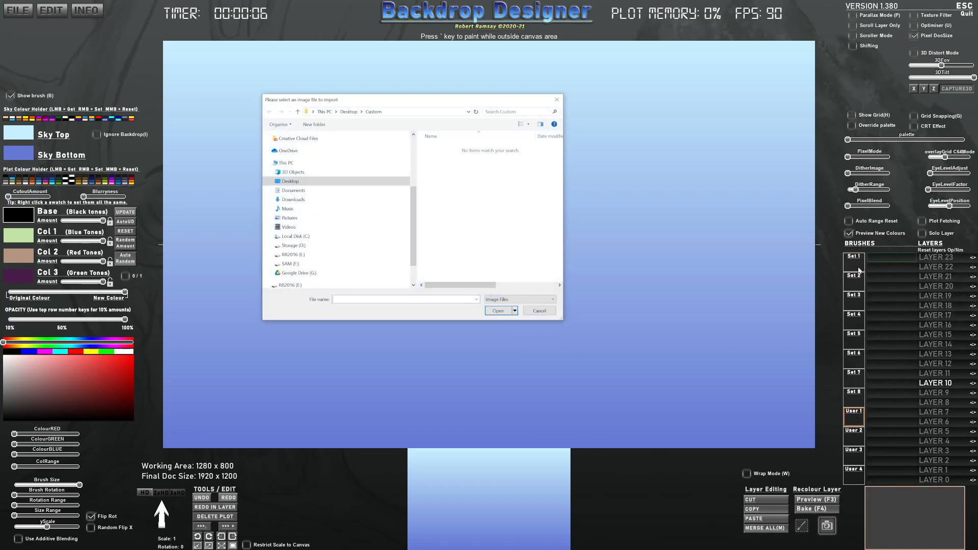
{"action": "scroll", "coordinate": [305, 167], "scroll_direction": "up", "scroll_amount": 4}
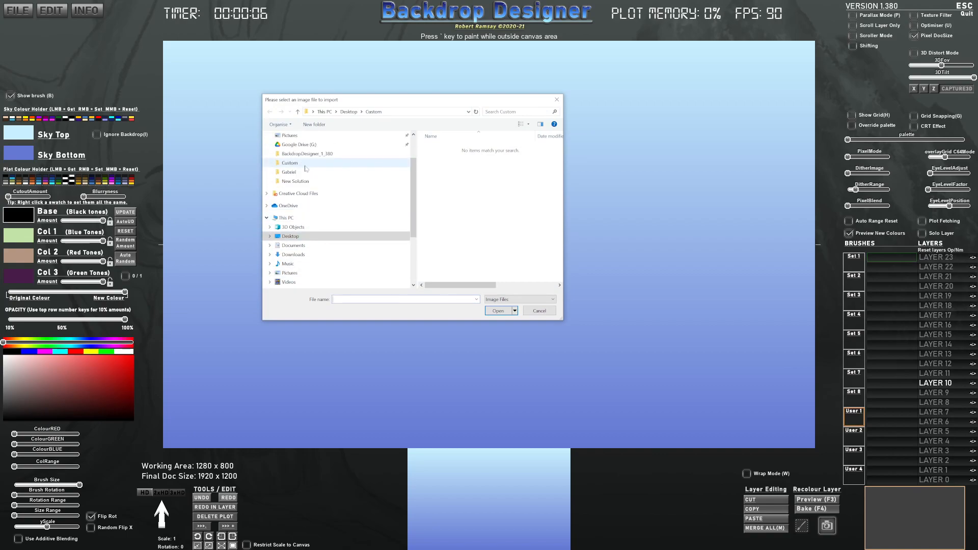
{"action": "left_click", "coordinate": [291, 151]}
{"action": "scroll", "coordinate": [489, 255], "scroll_direction": "down", "scroll_amount": 1}
{"action": "double_click", "coordinate": [488, 255]}
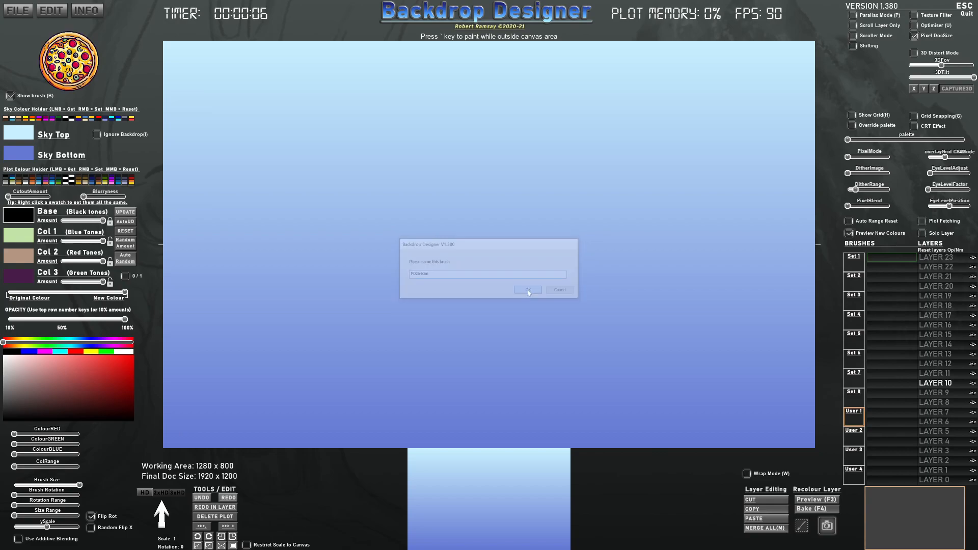
Lower the brush's yScale to flatten the pizza, enlarge it to a scale of about 1.7, and stamp it on the lower centre of the canvas
{"action": "scroll", "coordinate": [513, 224], "scroll_direction": "down", "scroll_amount": 3}
{"action": "left_click_drag", "start_coordinate": [55, 530], "coordinate": [30, 528]}
{"action": "scroll", "coordinate": [452, 321], "scroll_direction": "up", "scroll_amount": 1}
{"action": "scroll", "coordinate": [488, 296], "scroll_direction": "up", "scroll_amount": 8}
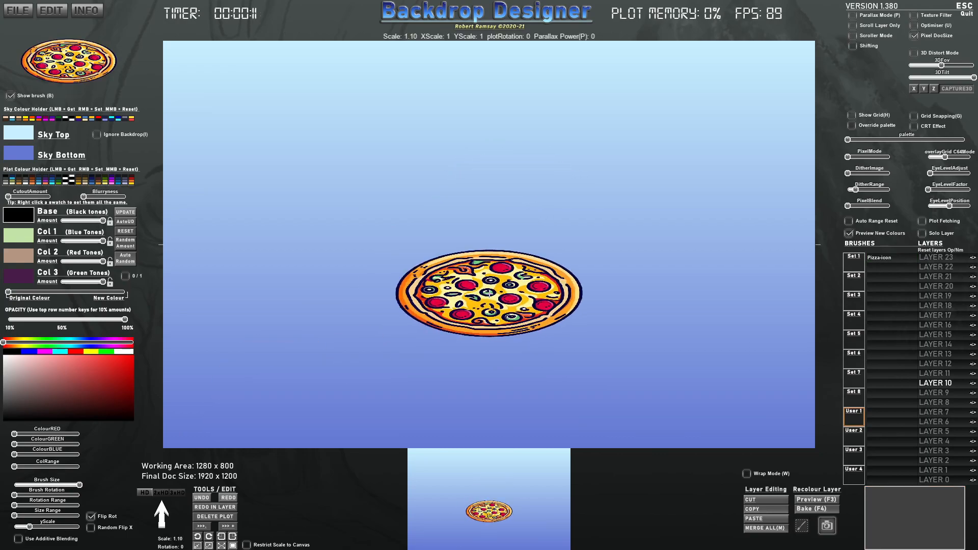
{"action": "left_click", "coordinate": [489, 342]}
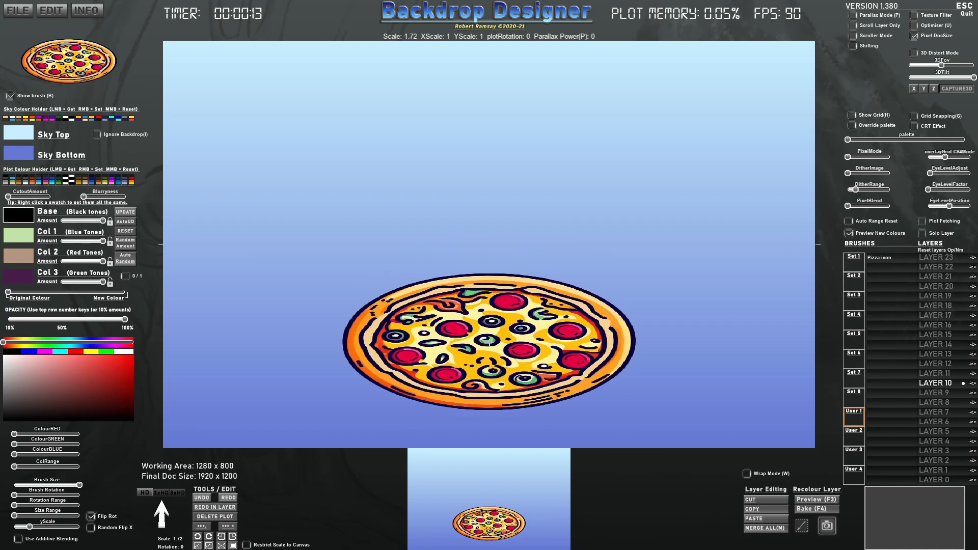
Stamp the pizza brush several more times over the existing pizza at the canvas's lower centre
{"action": "left_click", "coordinate": [489, 342]}
{"action": "left_click", "coordinate": [489, 340]}
{"action": "left_click", "coordinate": [490, 339]}
{"action": "left_click", "coordinate": [489, 339]}
{"action": "left_click", "coordinate": [490, 338]}
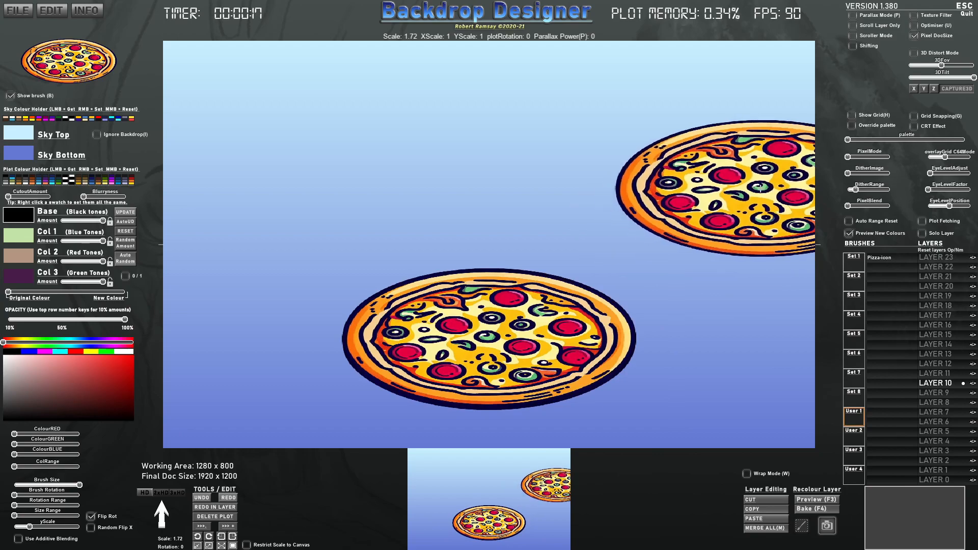
Set PixelMode to 320x200px, remove the C64 grid overlay, and override the palette with 8BITCONSOL
{"action": "left_click", "coordinate": [856, 158]}
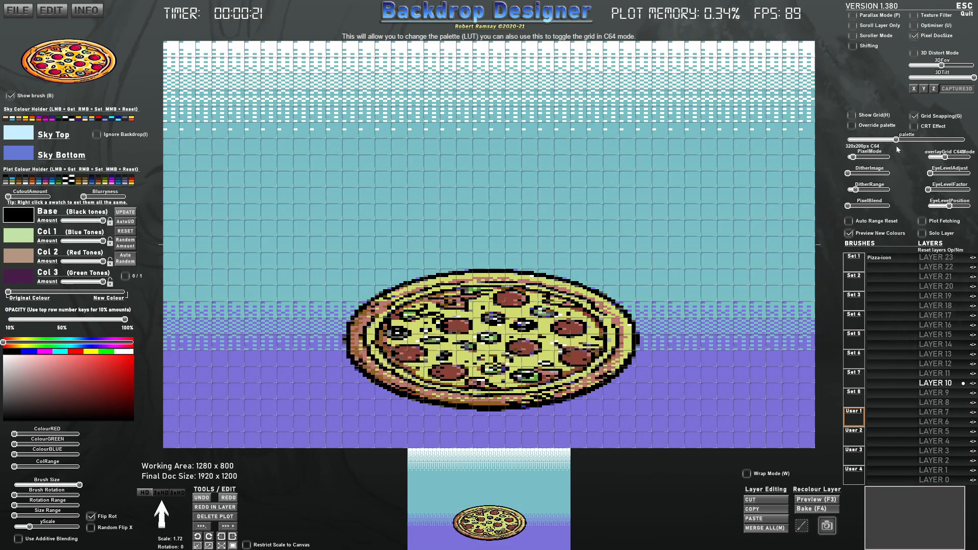
{"action": "left_click_drag", "start_coordinate": [946, 157], "coordinate": [923, 159]}
{"action": "left_click_drag", "start_coordinate": [856, 138], "coordinate": [890, 143]}
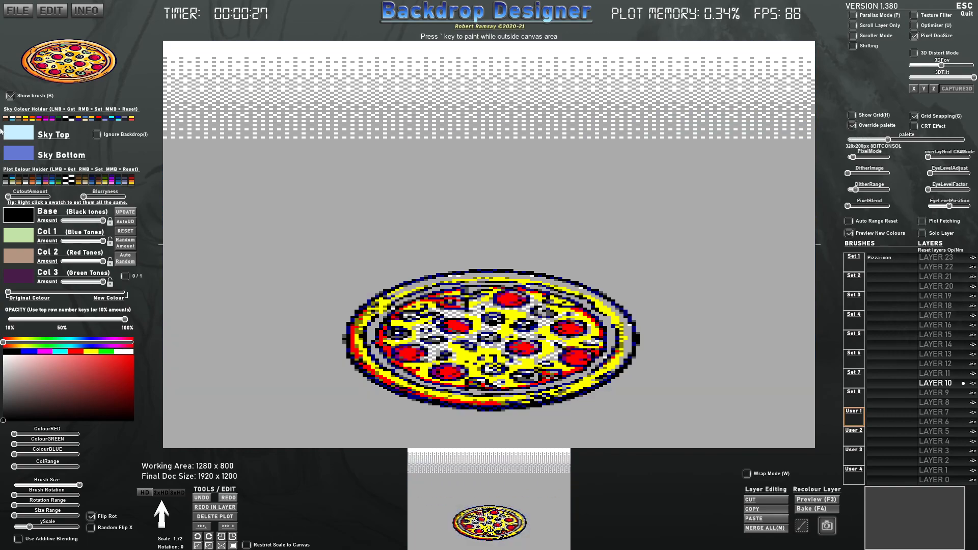
Darken the backdrop by setting Sky Bottom to a near-black blue and Sky Top to a very dark grey
{"action": "left_click", "coordinate": [17, 152]}
{"action": "left_click", "coordinate": [41, 417]}
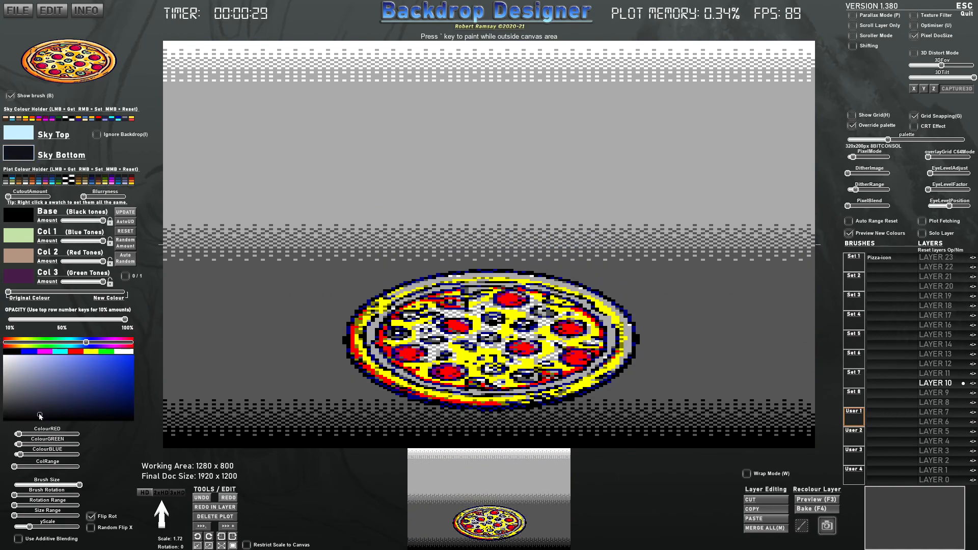
{"action": "left_click", "coordinate": [19, 144]}
{"action": "left_click", "coordinate": [4, 413]}
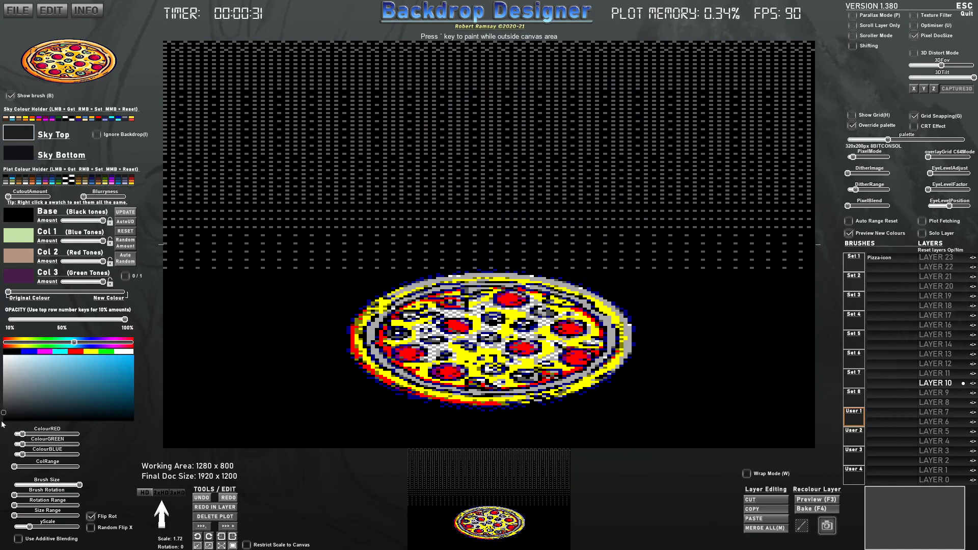
Switch the override palette to 7COLREDBLUE, raise PixelBlend to about a third, and slightly increase DitherRange
{"action": "left_click_drag", "start_coordinate": [893, 143], "coordinate": [945, 144]}
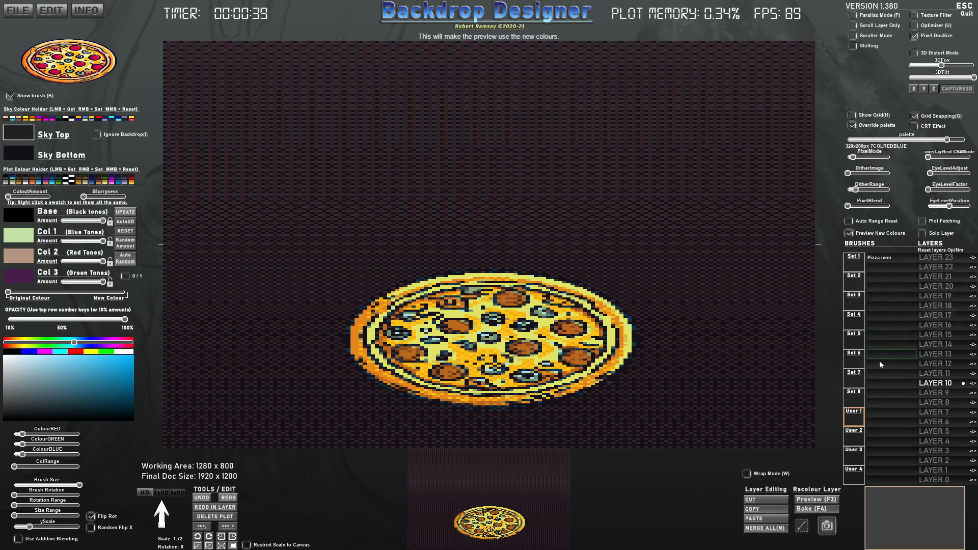
{"action": "left_click_drag", "start_coordinate": [867, 205], "coordinate": [872, 207]}
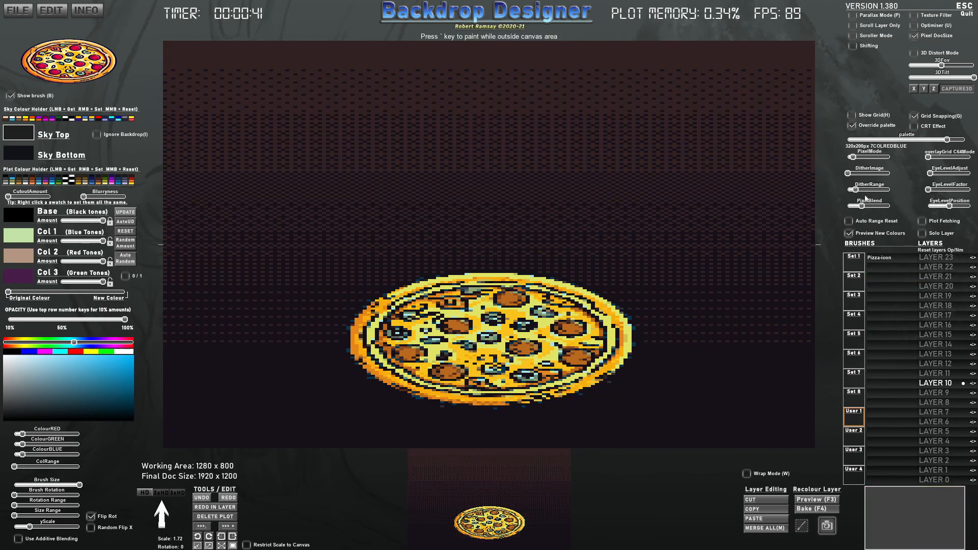
{"action": "left_click", "coordinate": [859, 190]}
Export the merged pixelled image as a PNG named Pizza1 into the Desktop's Images folder
{"action": "left_click", "coordinate": [14, 12]}
{"action": "left_click", "coordinate": [24, 50]}
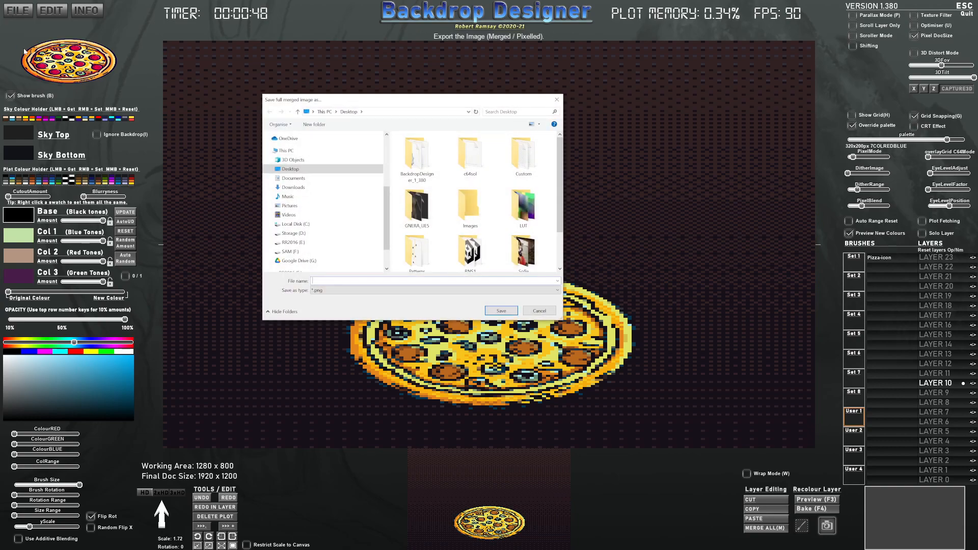
{"action": "double_click", "coordinate": [467, 206]}
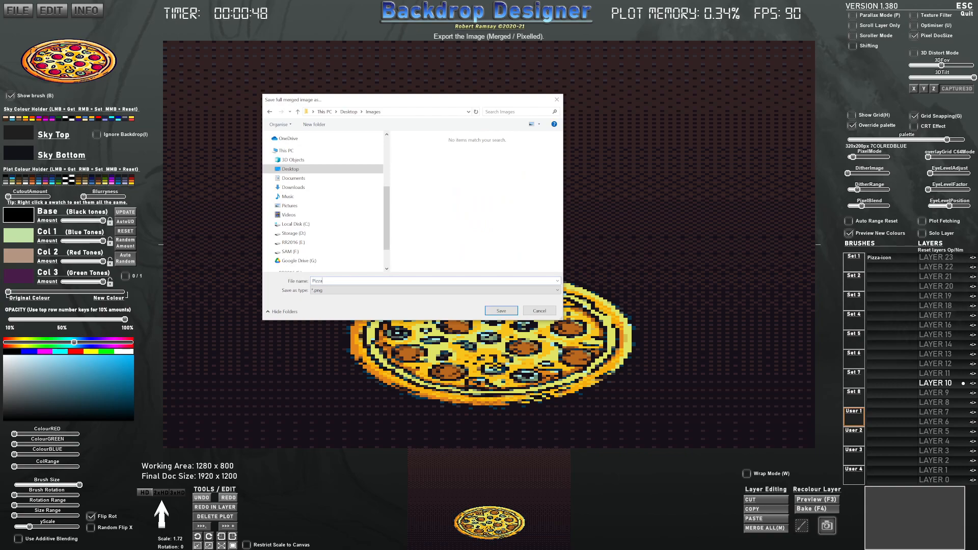
{"action": "key", "text": "Return"}
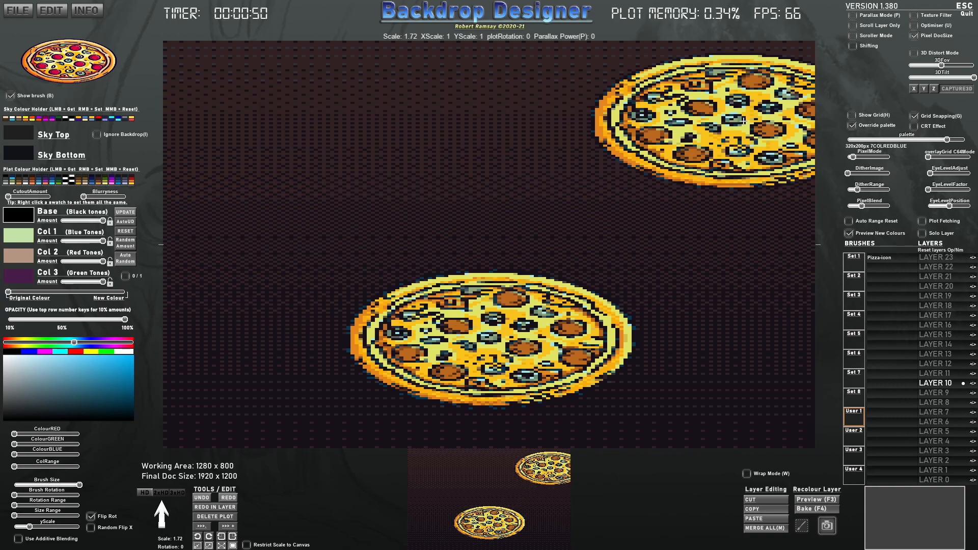
Turn PixelMode off and export the full-resolution merged image as Pizza2 into the Images folder
{"action": "left_click_drag", "start_coordinate": [855, 157], "coordinate": [847, 157]}
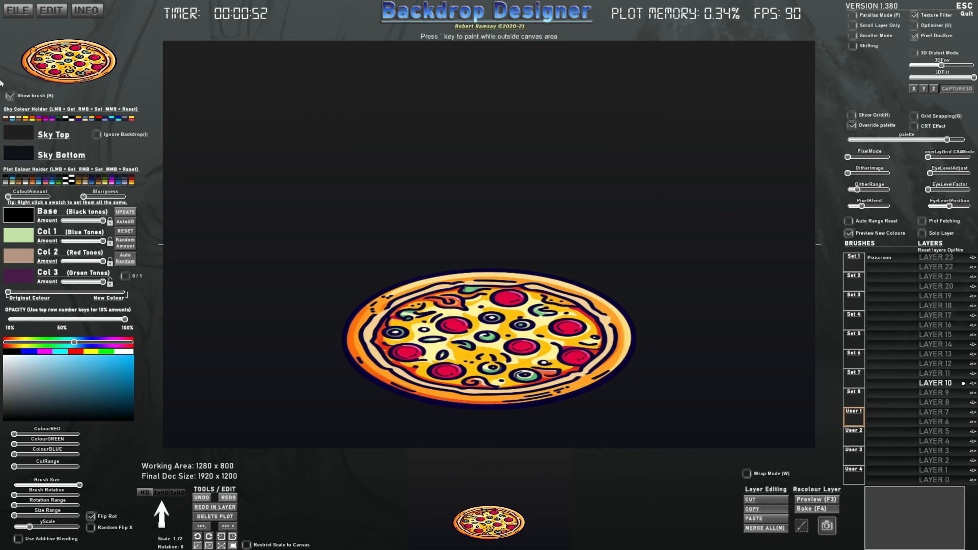
{"action": "left_click", "coordinate": [14, 19]}
{"action": "left_click", "coordinate": [31, 49]}
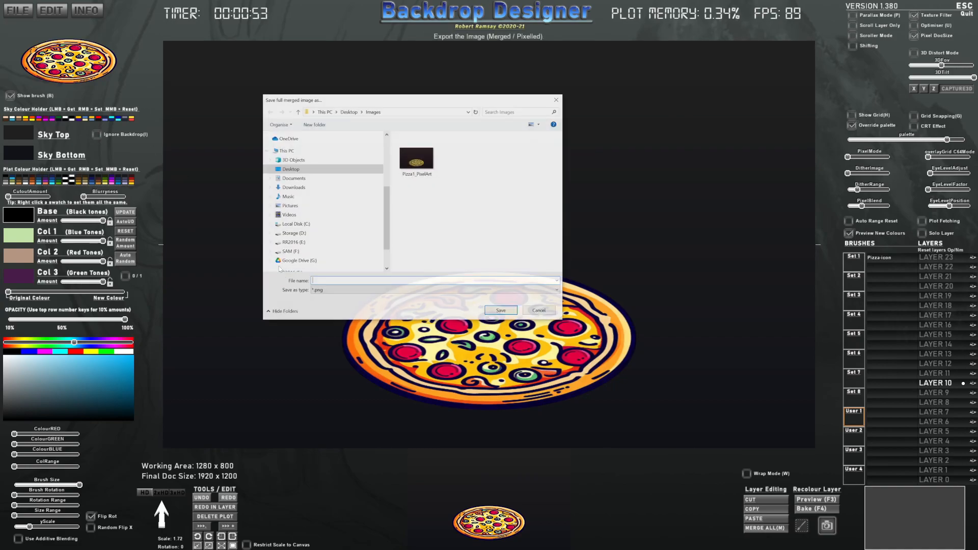
{"action": "type", "text": "Pizza2"}
{"action": "key", "text": "Return"}
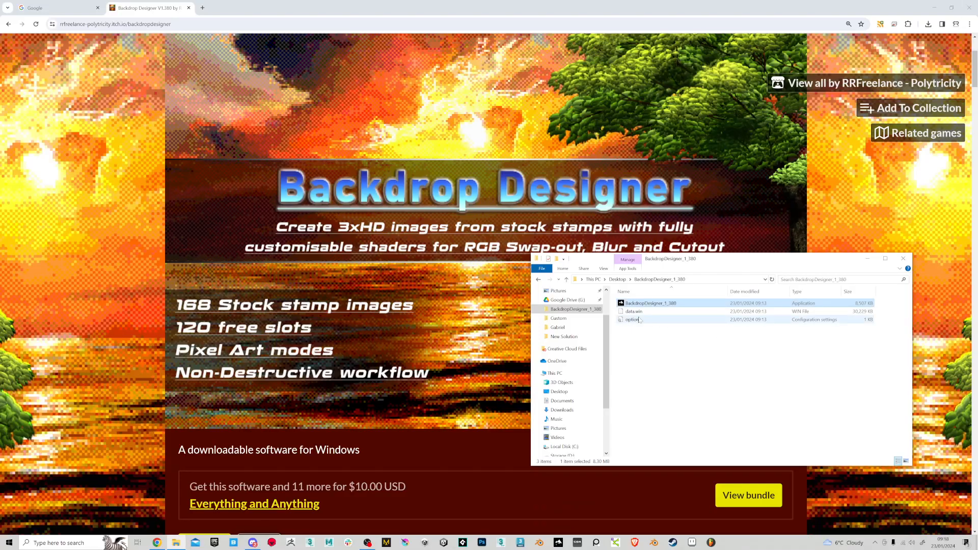
Show the desktop's Custom folder with large icons and examine the BrushSortList and PreExportImage_Autosave files beside the pizza image
{"action": "left_click", "coordinate": [588, 319]}
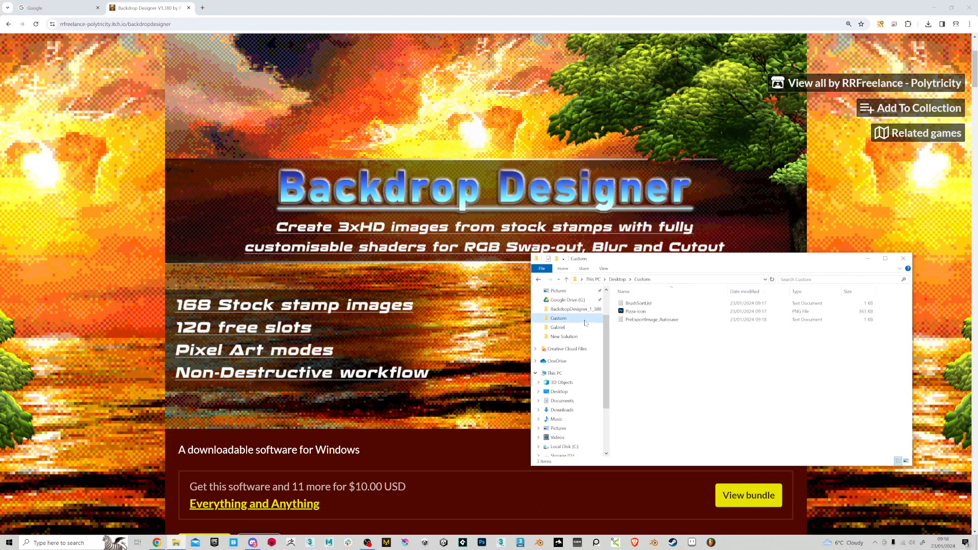
{"action": "scroll", "coordinate": [671, 357], "scroll_direction": "up", "scroll_amount": 5}
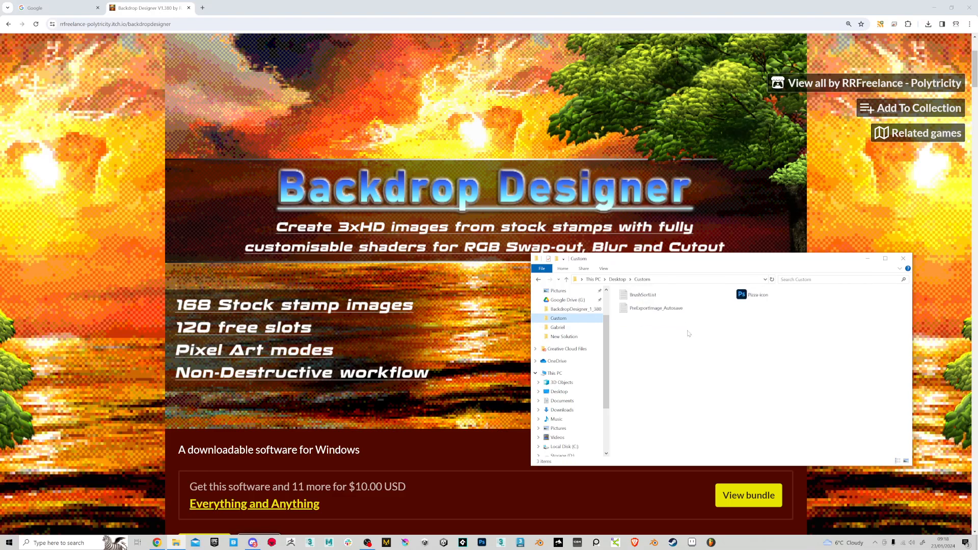
{"action": "scroll", "coordinate": [689, 334], "scroll_direction": "up", "scroll_amount": 2}
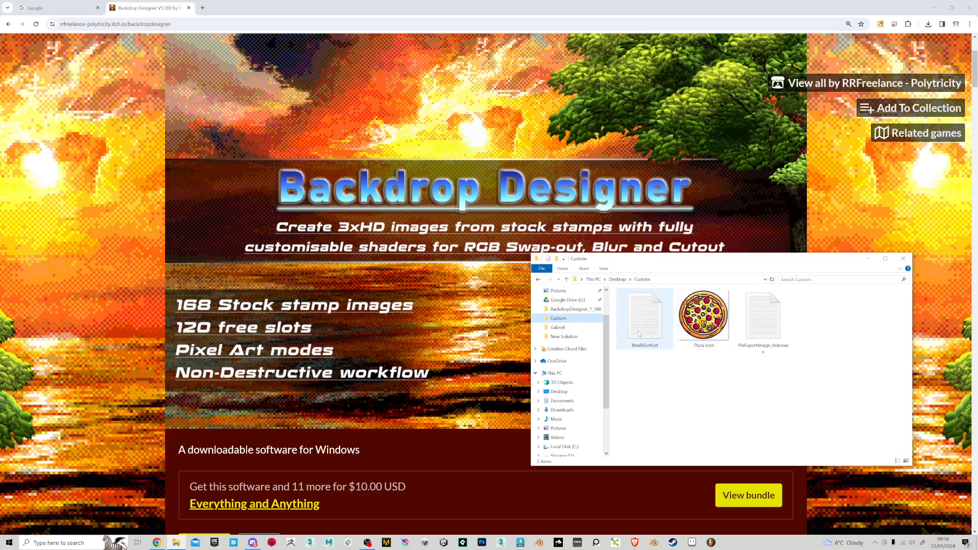
{"action": "left_click", "coordinate": [775, 353]}
{"action": "left_click", "coordinate": [654, 342]}
{"action": "left_click", "coordinate": [777, 348]}
{"action": "left_click", "coordinate": [653, 341]}
{"action": "left_click", "coordinate": [766, 339]}
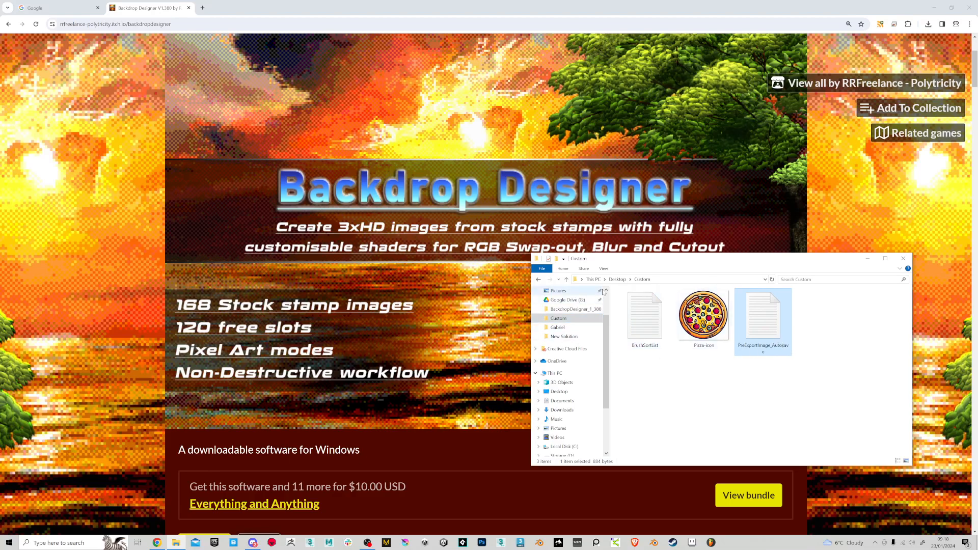
Go to the Desktop's Images folder, enlarge the thumbnails, and open Pizza1_PixelArt in its default program
{"action": "left_click", "coordinate": [618, 280]}
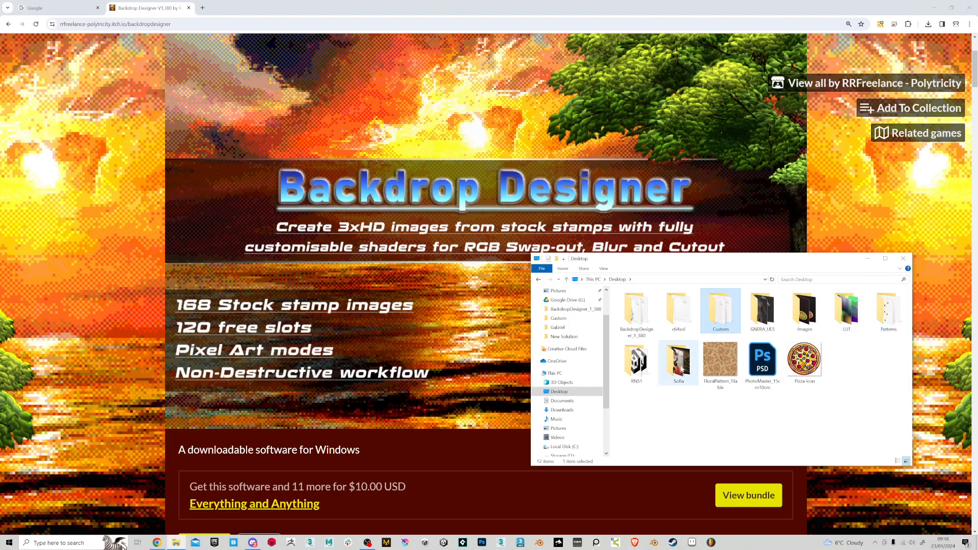
{"action": "double_click", "coordinate": [804, 318]}
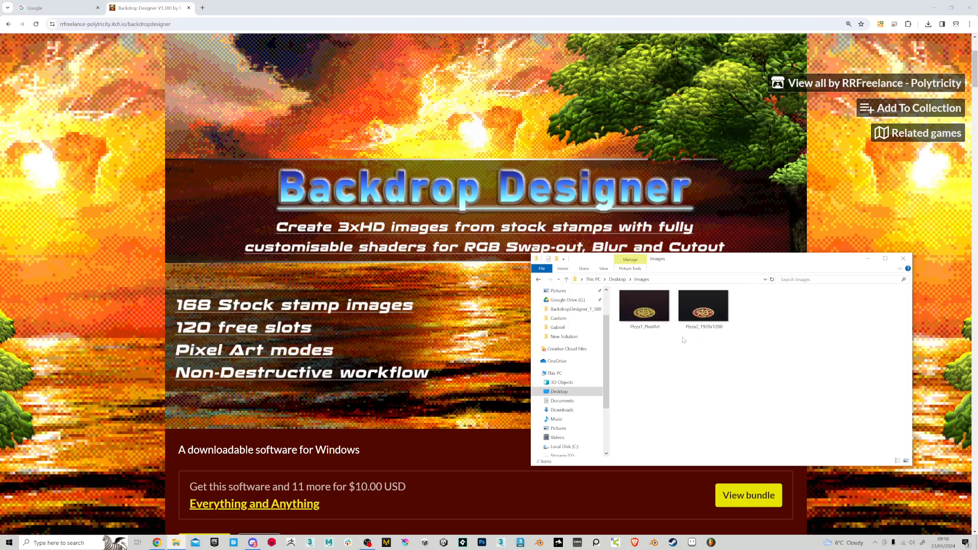
{"action": "left_click", "coordinate": [672, 324]}
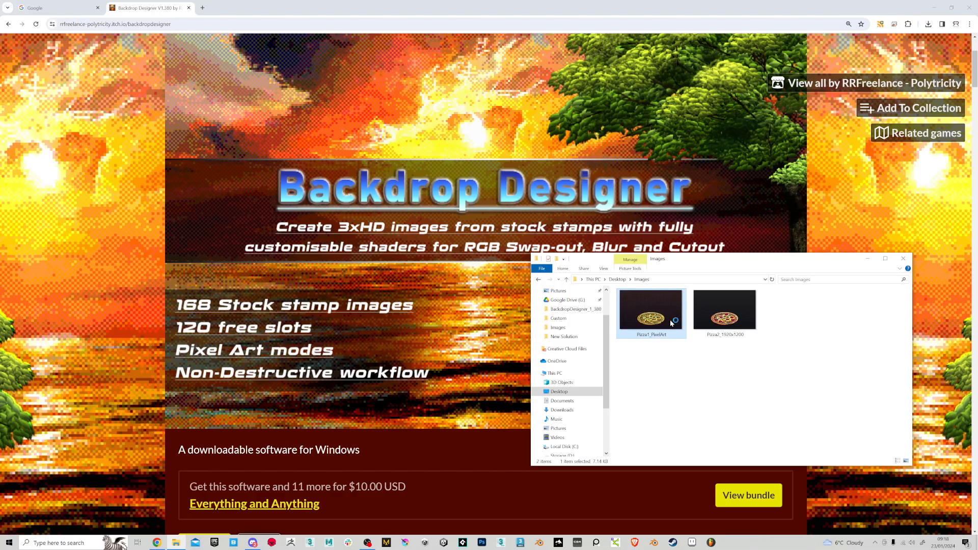
{"action": "double_click", "coordinate": [671, 323]}
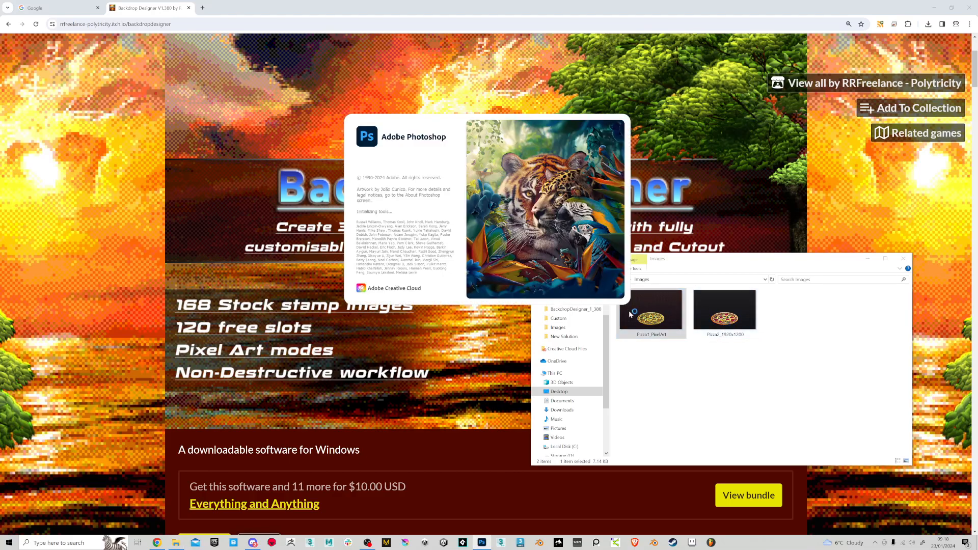
Open Pizza1_PixelArt with Photos, inspect it enlarged, view Pizza2_1920x1200 as well, and close the viewer
{"action": "right_click", "coordinate": [651, 320]}
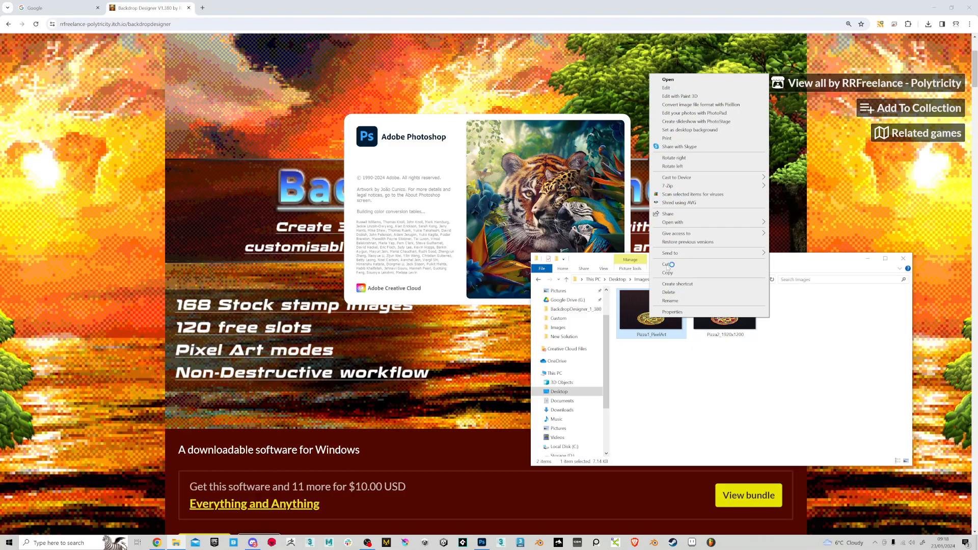
{"action": "mouse_move", "coordinate": [684, 226]}
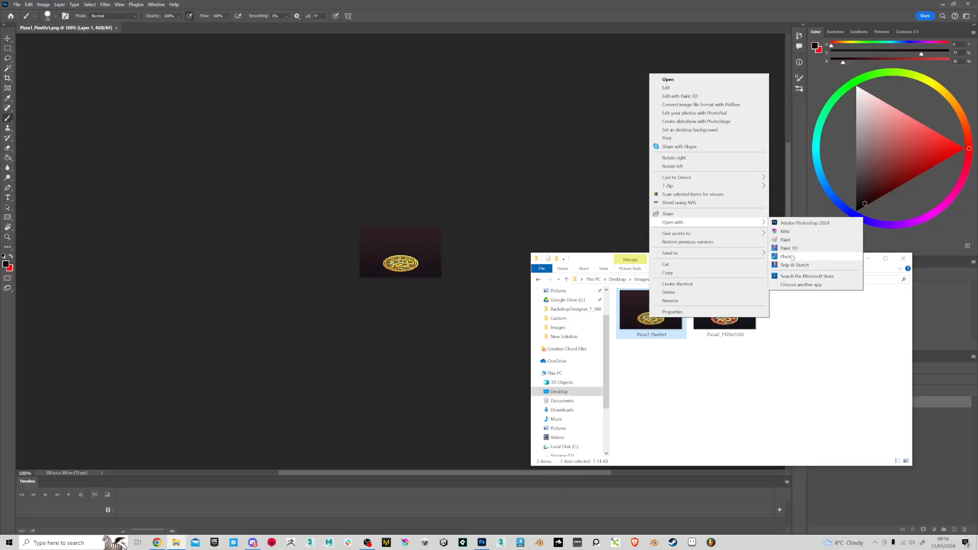
{"action": "left_click", "coordinate": [789, 258]}
{"action": "scroll", "coordinate": [540, 273], "scroll_direction": "up", "scroll_amount": 10}
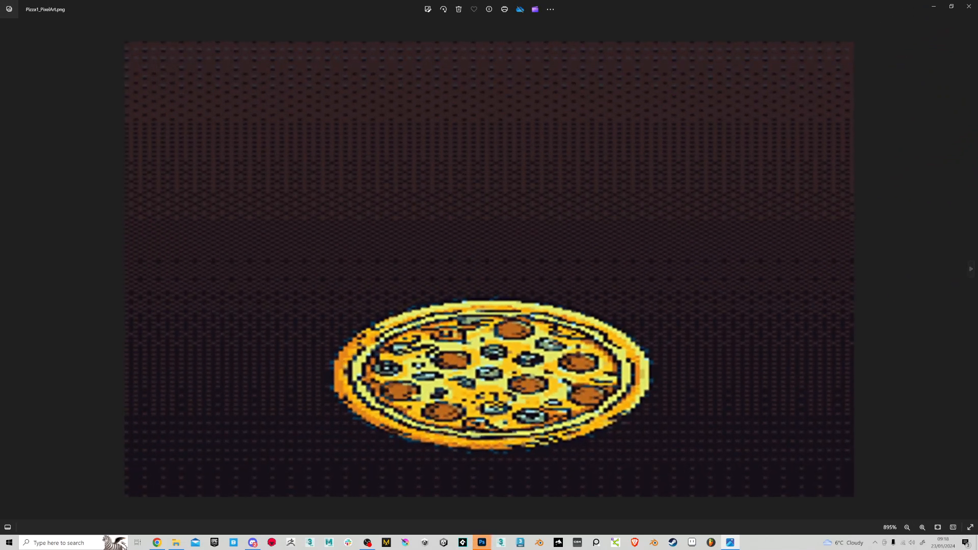
{"action": "left_click", "coordinate": [971, 269]}
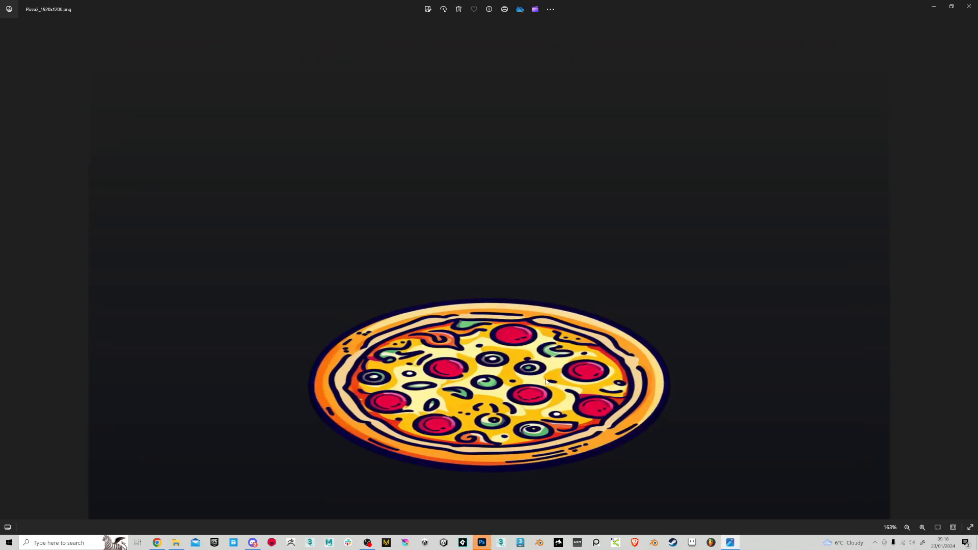
{"action": "left_click", "coordinate": [969, 6]}
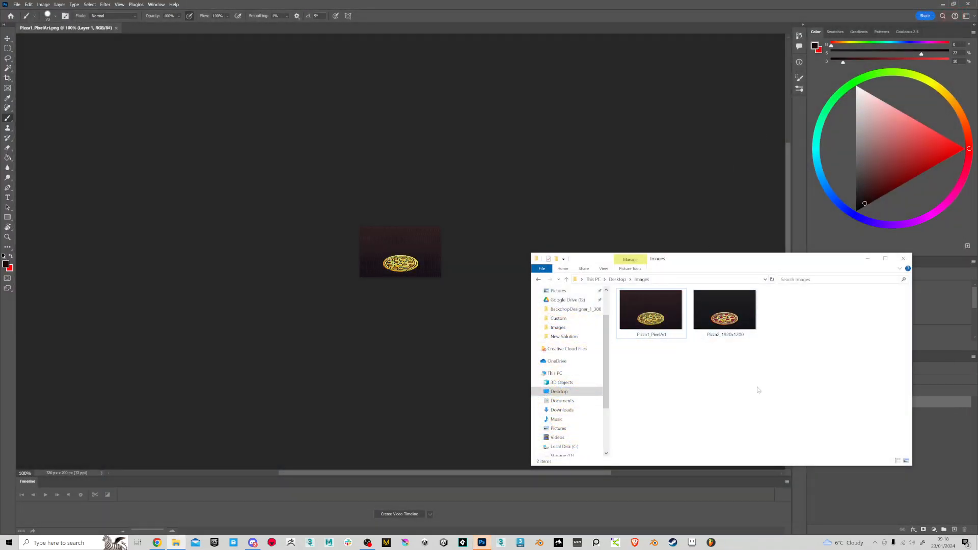
{"action": "key", "text": "alt+Tab"}
{"action": "key", "text": "alt+Tab"}
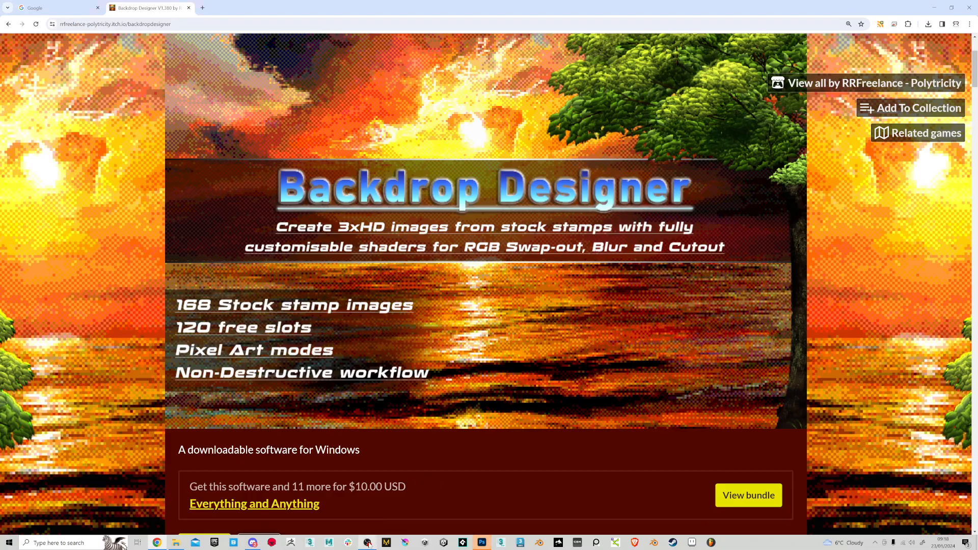
{"action": "scroll", "coordinate": [415, 415], "scroll_direction": "down", "scroll_amount": 2}
{"action": "scroll", "coordinate": [417, 412], "scroll_direction": "up", "scroll_amount": 4}
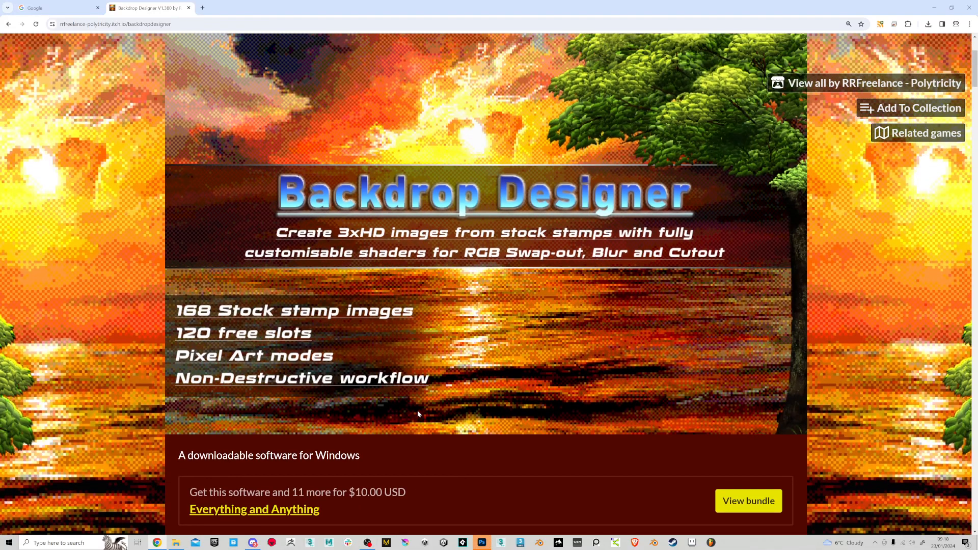
{"action": "scroll", "coordinate": [418, 413], "scroll_direction": "down", "scroll_amount": 1}
{"action": "key", "text": "alt+Tab"}
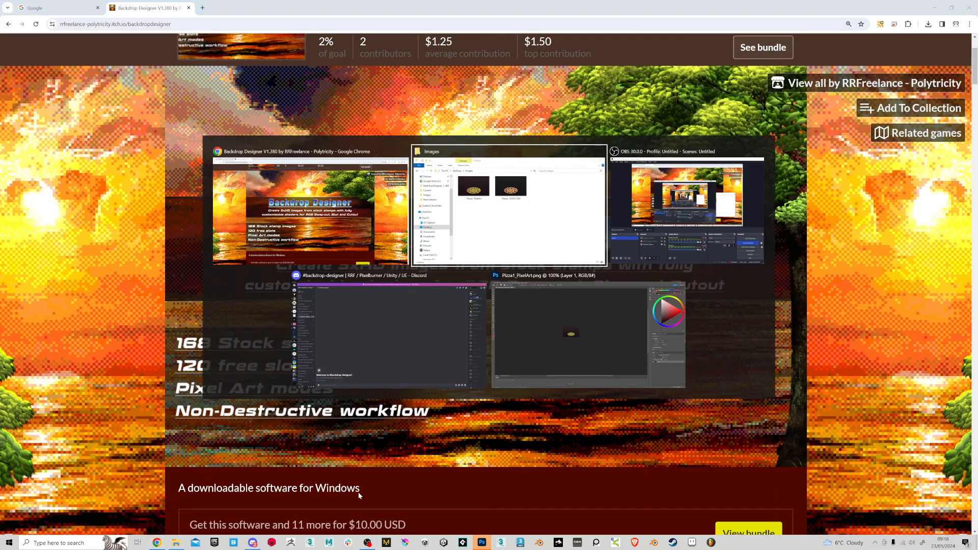
{"action": "key", "text": "alt+Tab"}
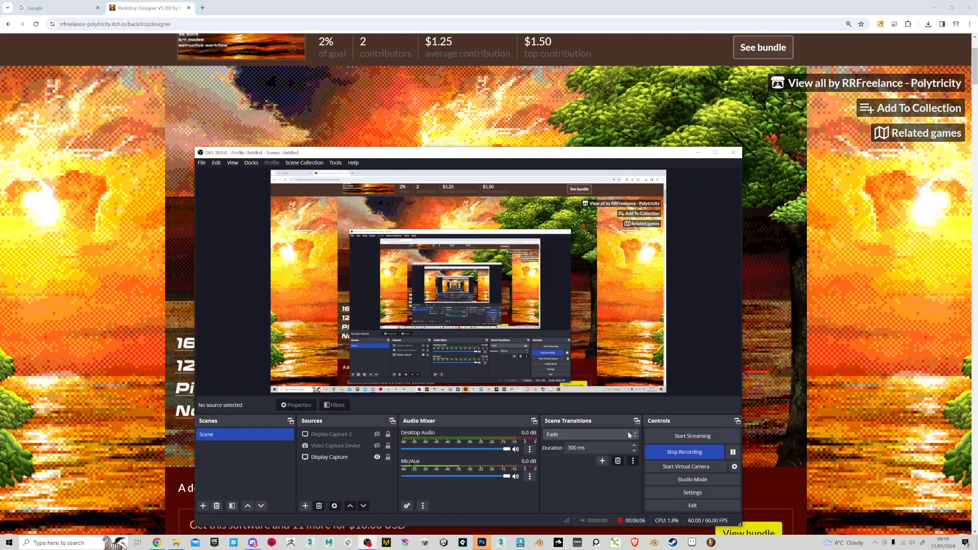